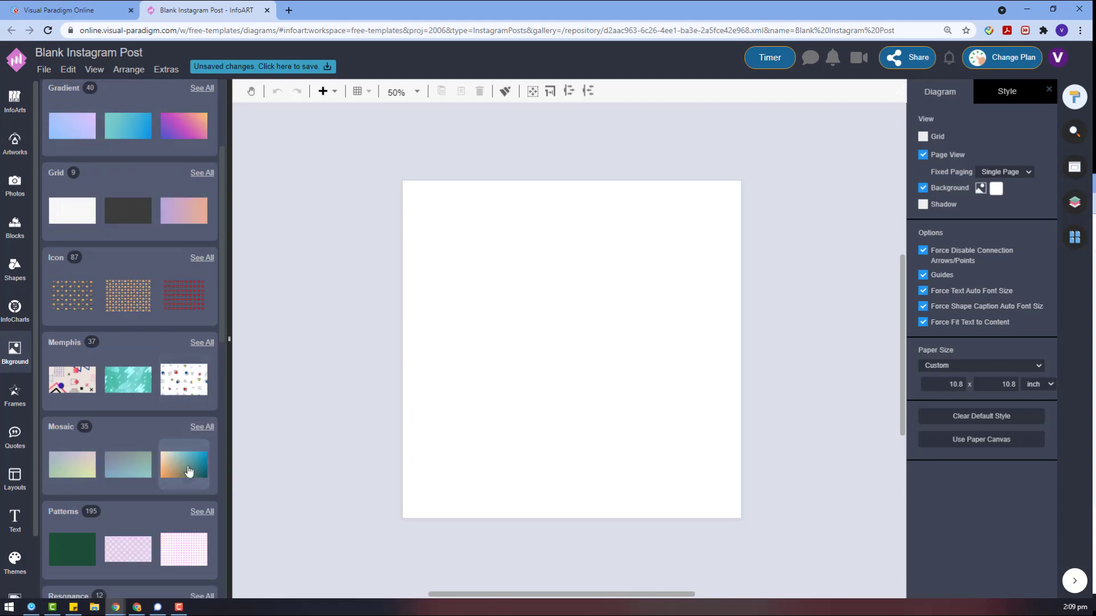
Step: Apply the pale green diagonal plaid from the Patterns backgrounds as the post's background
left_click(196, 512)
left_click(67, 126)
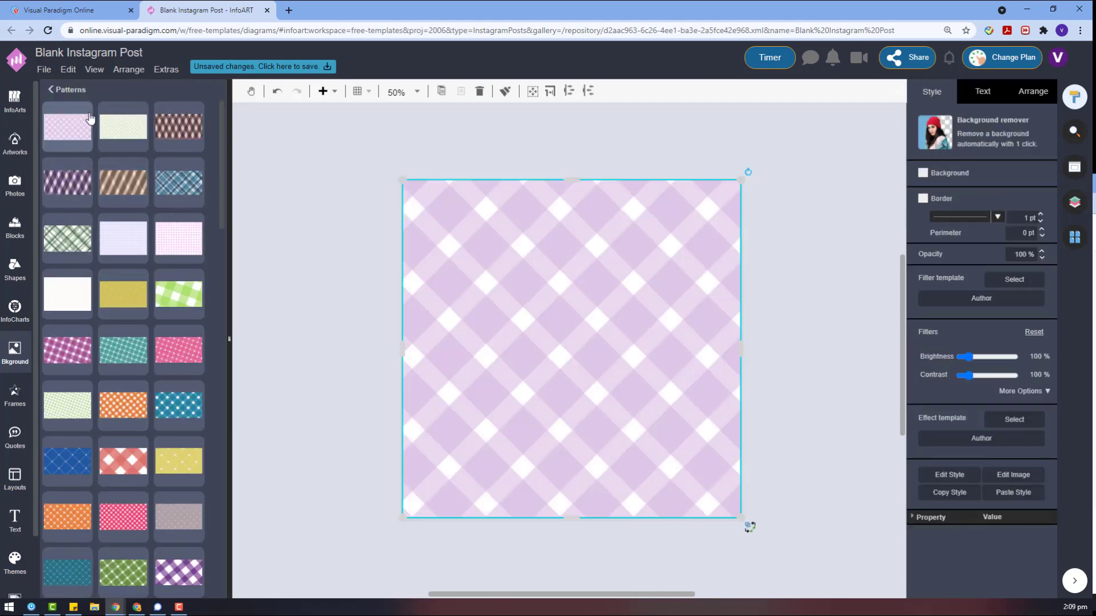
left_click(122, 126)
left_click(77, 91)
Step: Add a plain white rectangle from the General diagram shapes to the middle of the post
scroll(12, 571, "down", 2)
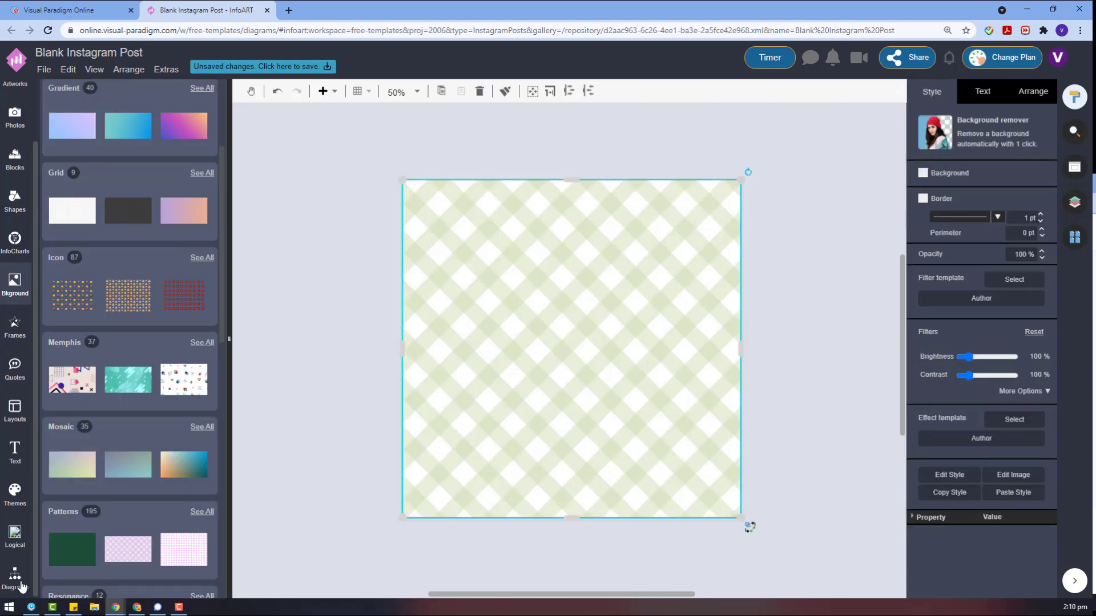
left_click(15, 577)
scroll(110, 475, "down", 6)
scroll(110, 475, "down", 4)
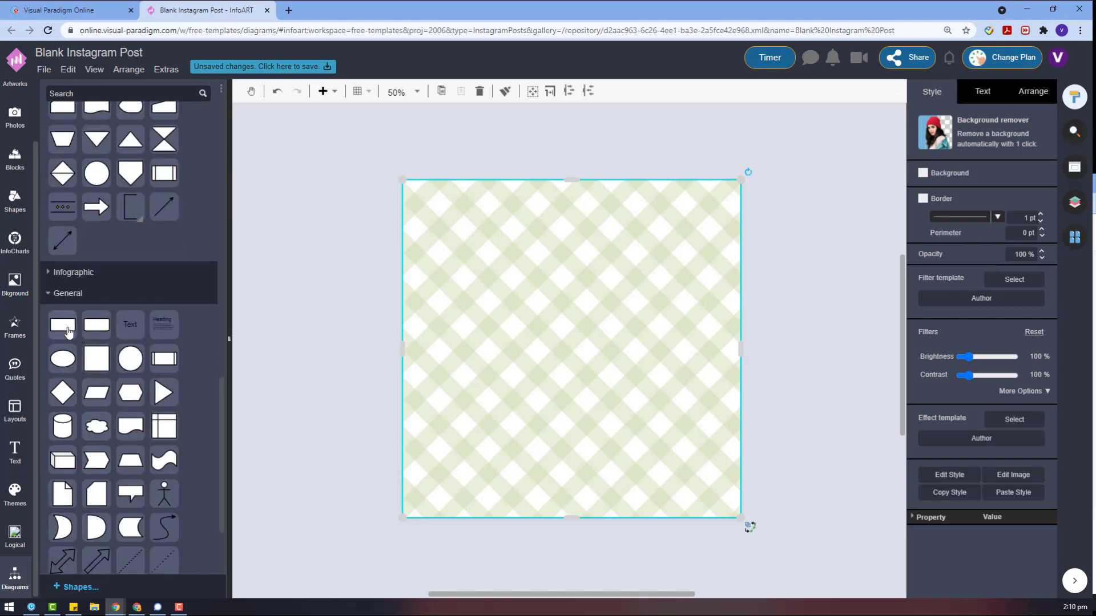
left_click_drag(63, 324, 515, 279)
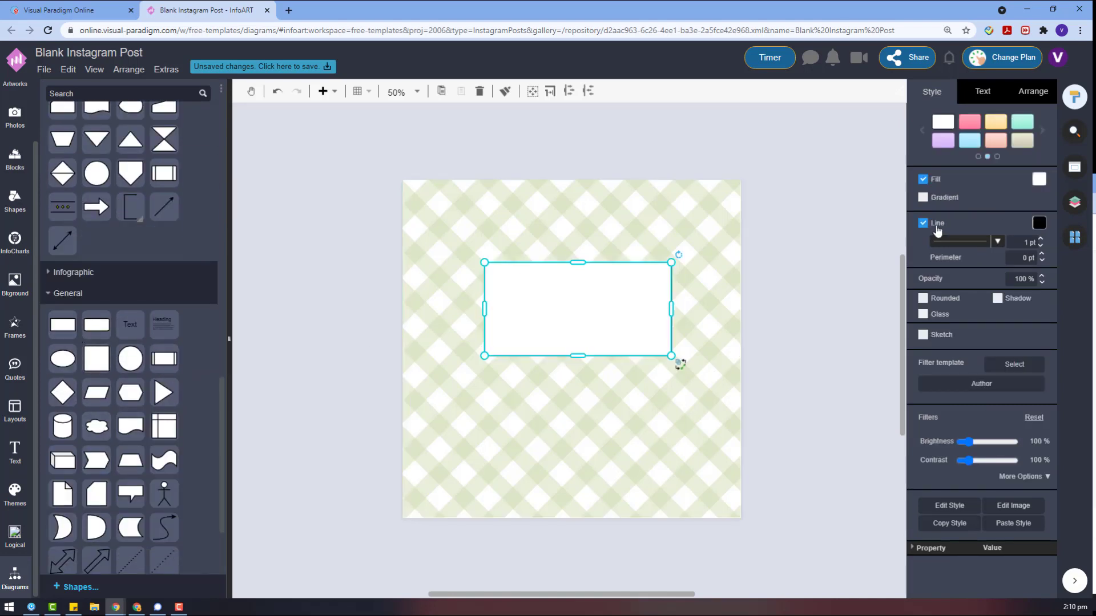
Step: Remove the rectangle's outline and stretch it over the post, leaving equal plaid strips along the top and left edges
left_click_drag(578, 356, 569, 518)
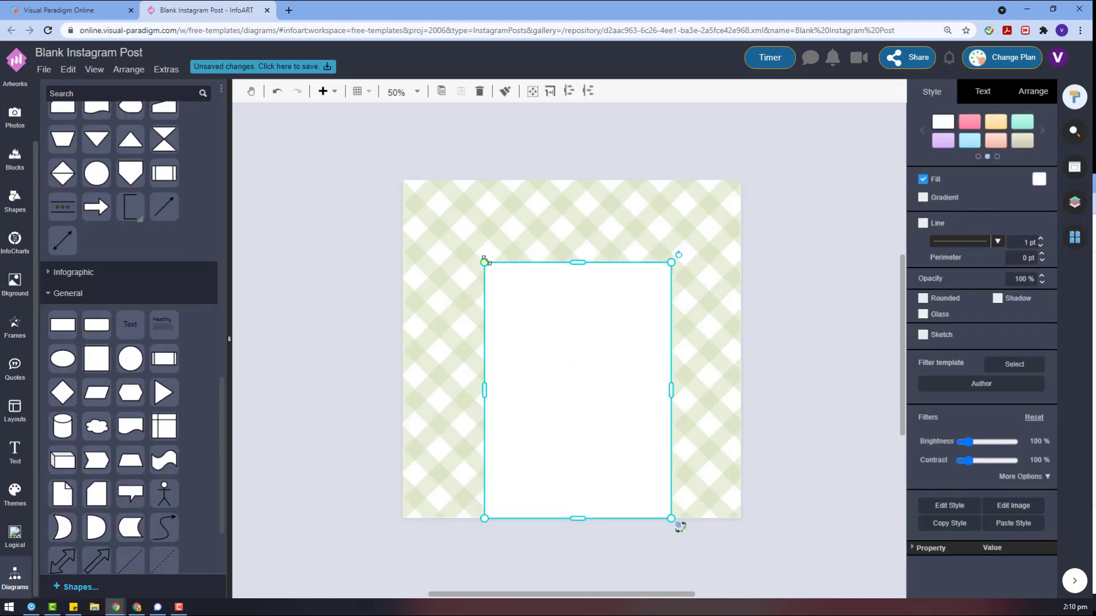
left_click_drag(484, 262, 418, 214)
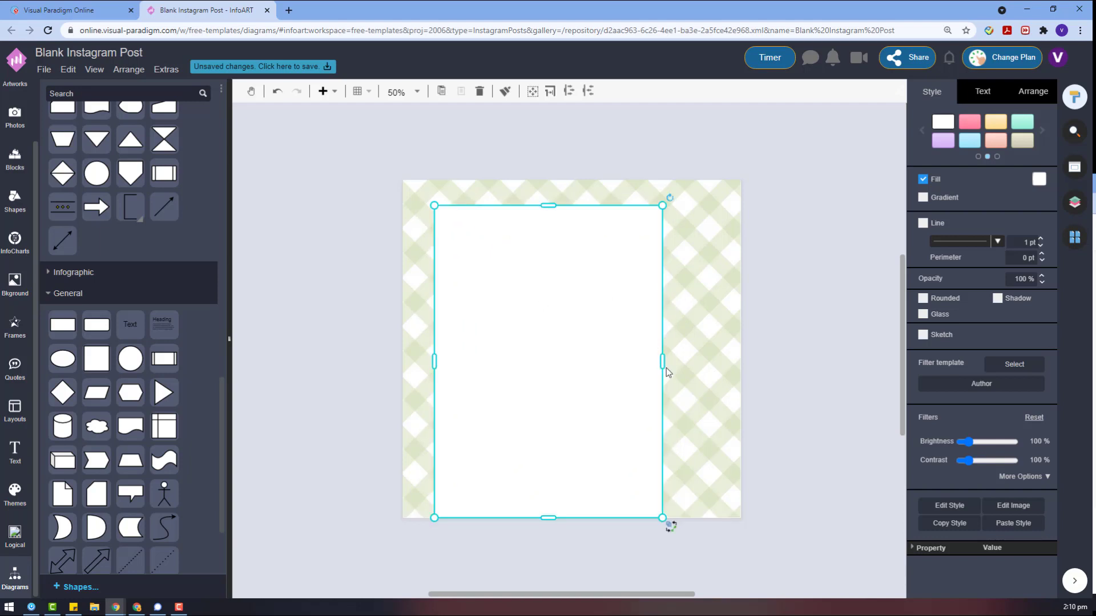
left_click_drag(663, 361, 741, 361)
left_click_drag(582, 205, 581, 215)
left_click_drag(434, 367, 438, 367)
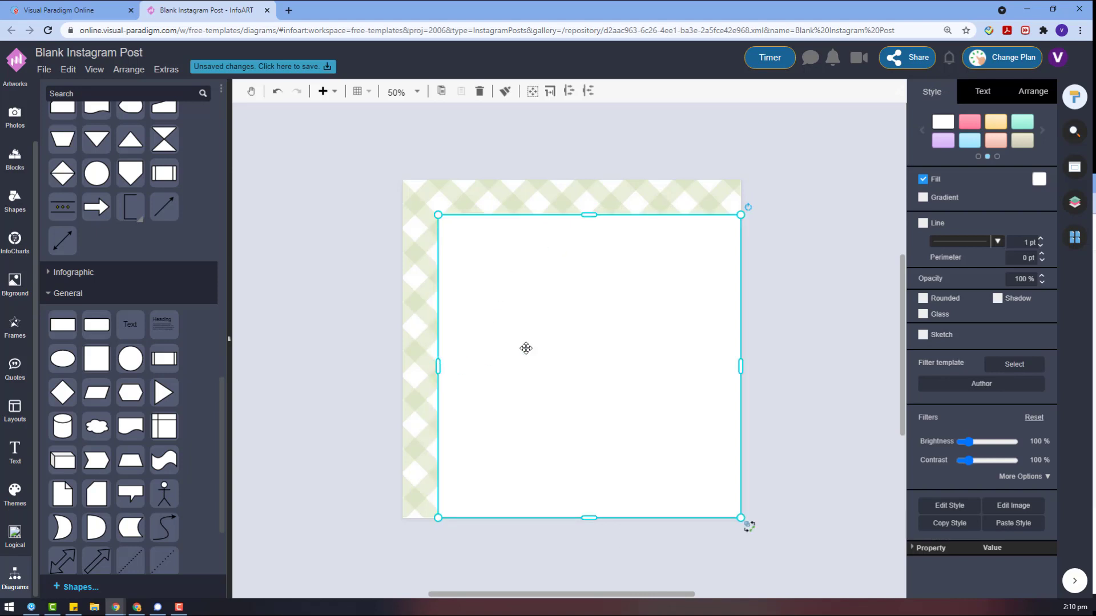
Step: Place a right triangle from the Basic shapes to the left of the post and delete the stray inverted triangle
scroll(120, 341, "up", 3)
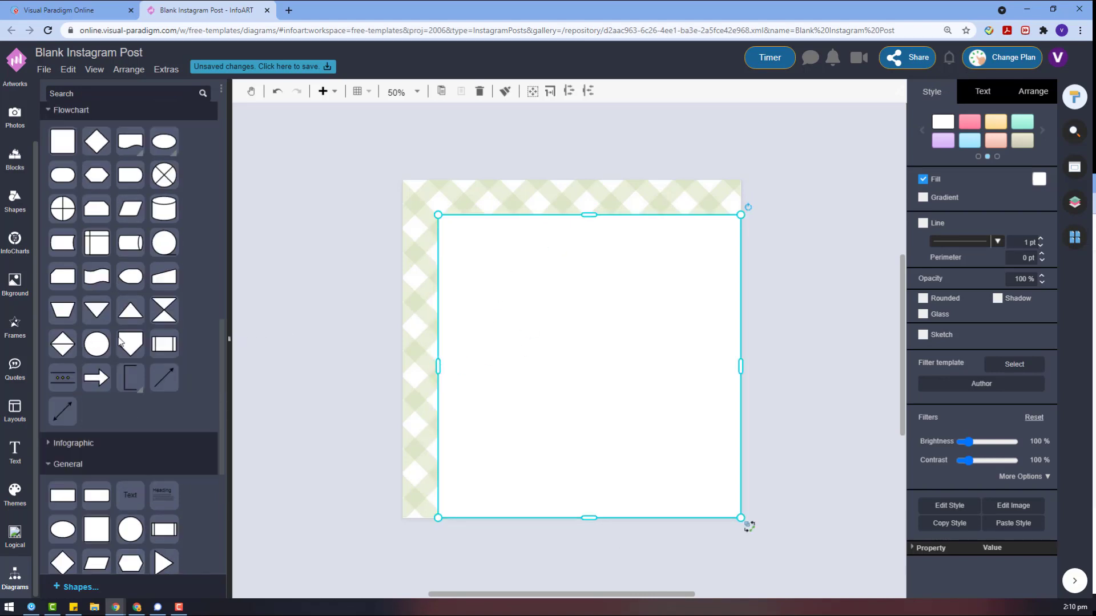
scroll(160, 329, "up", 1)
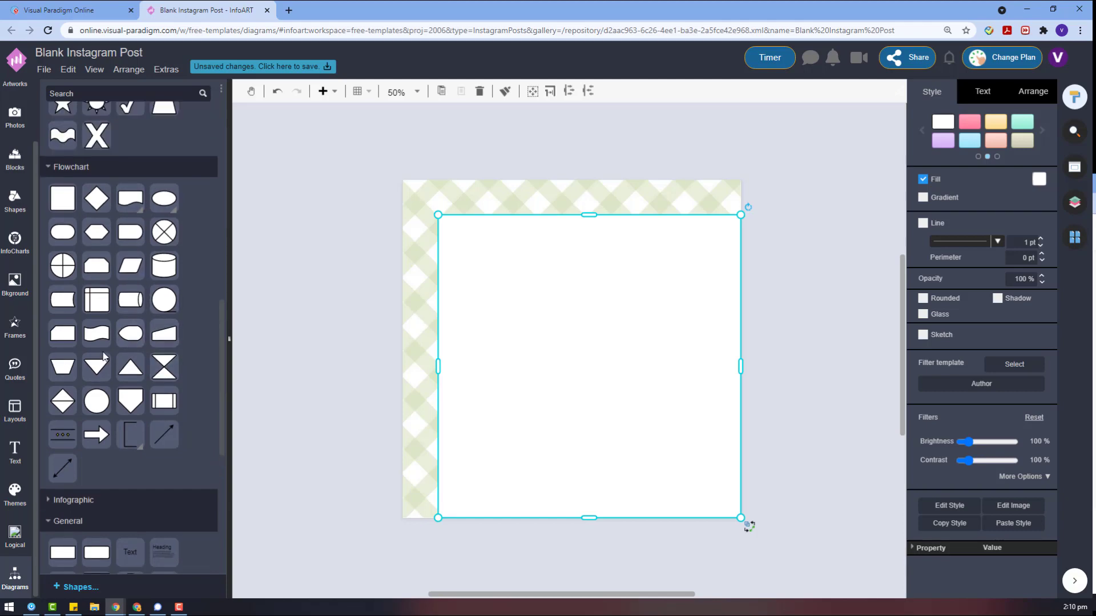
left_click(101, 358)
scroll(126, 281, "up", 6)
left_click_drag(64, 374, 278, 372)
left_click_drag(308, 318, 369, 366)
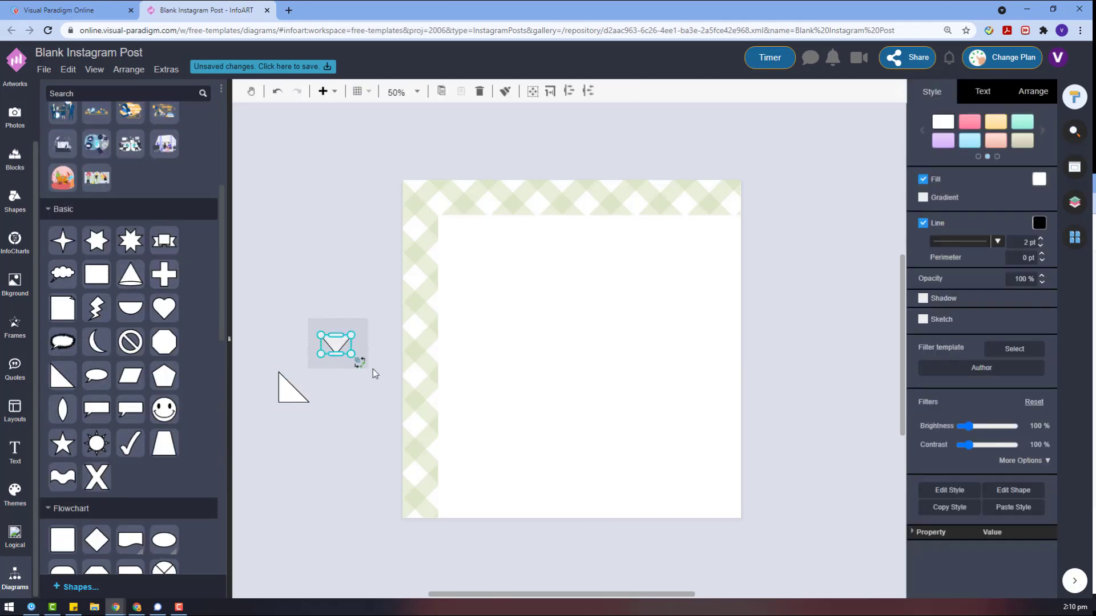
key("Delete")
Step: Flip the right triangle horizontally and style it with no outline and a dark grey #666666 fill
left_click(290, 390)
left_click(1036, 93)
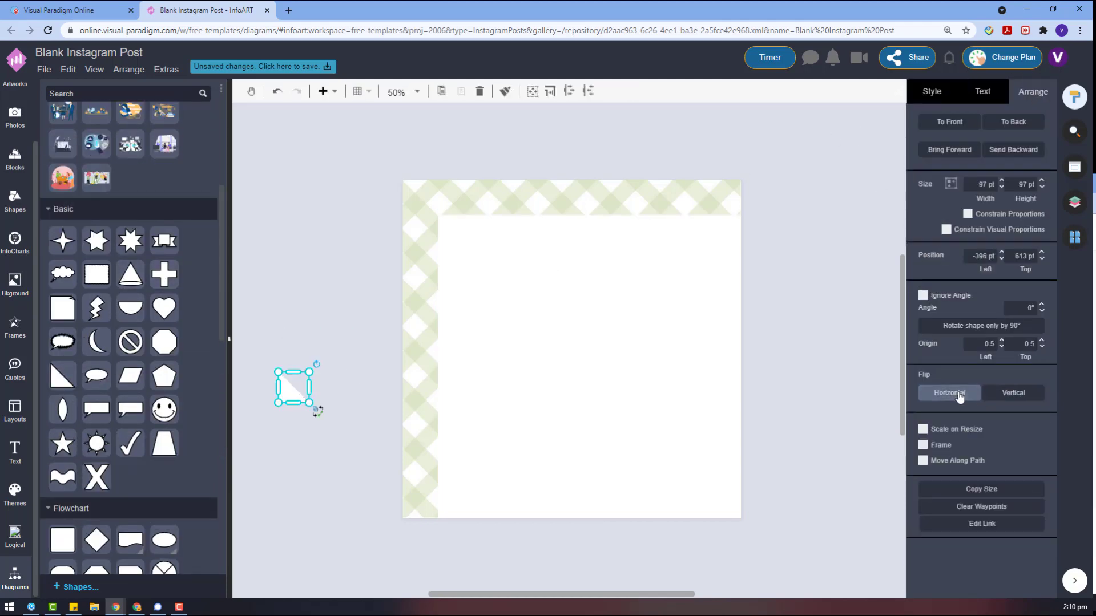
left_click(921, 97)
left_click(1039, 179)
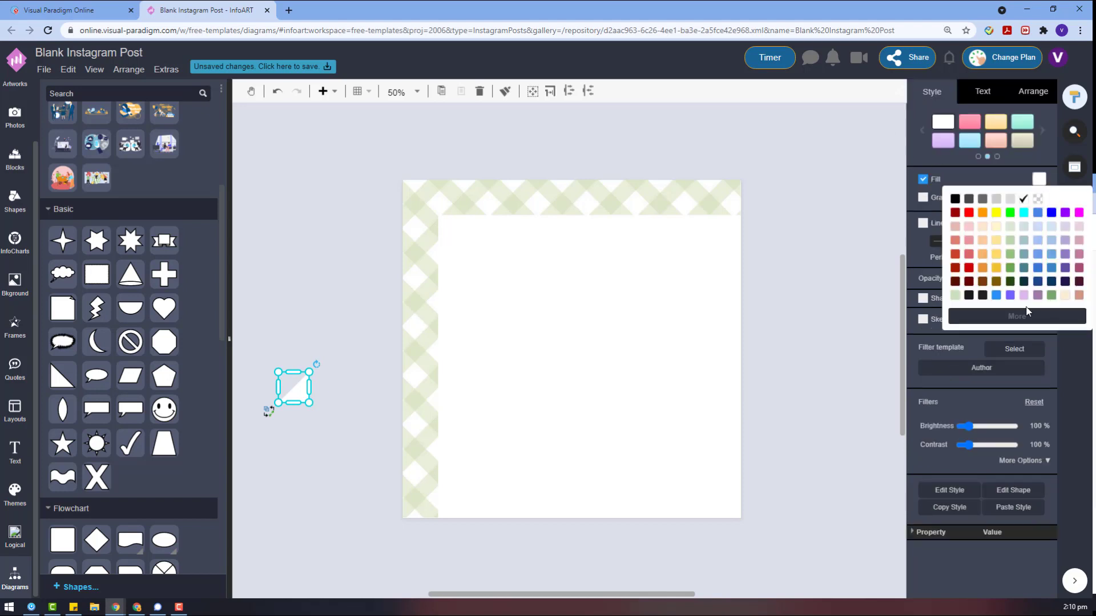
left_click(984, 200)
Step: Move the grey triangle onto the post and enlarge it to cover the lower-right half along the diagonal
left_click(328, 411)
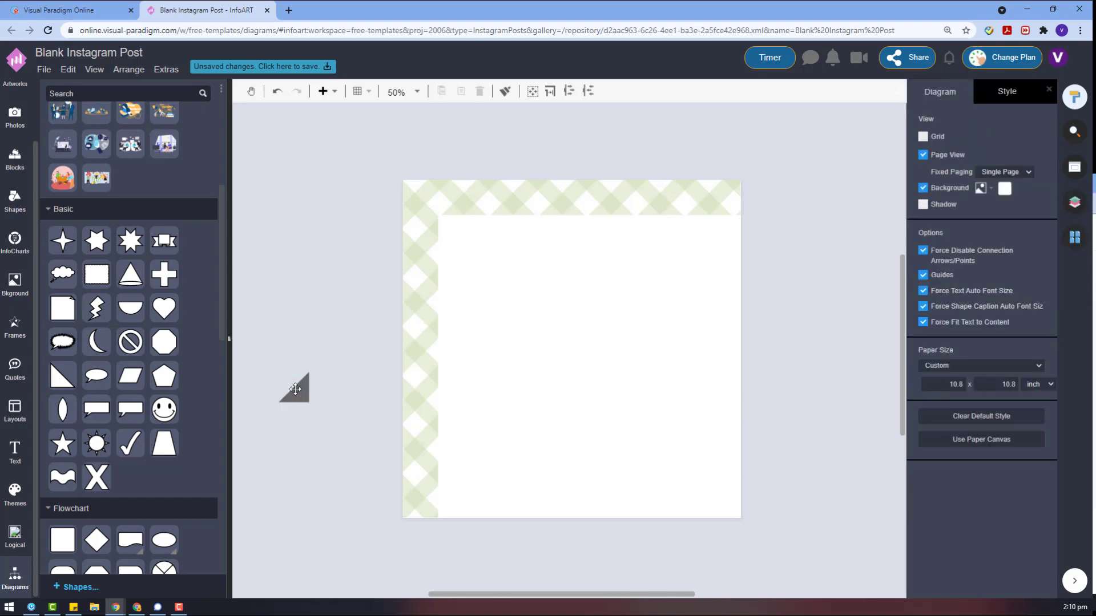
left_click_drag(293, 387, 294, 298)
left_click(401, 307)
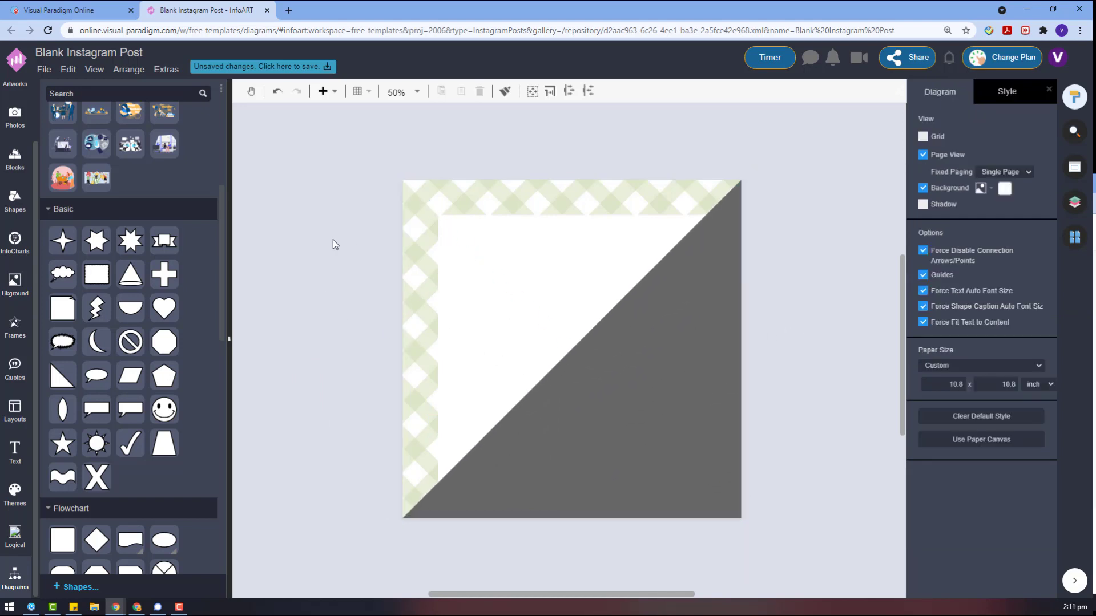
Step: Search the artworks for "grandpa" and place the grandfather-and-boy illustration below the post
scroll(17, 130, "up", 2)
left_click(15, 142)
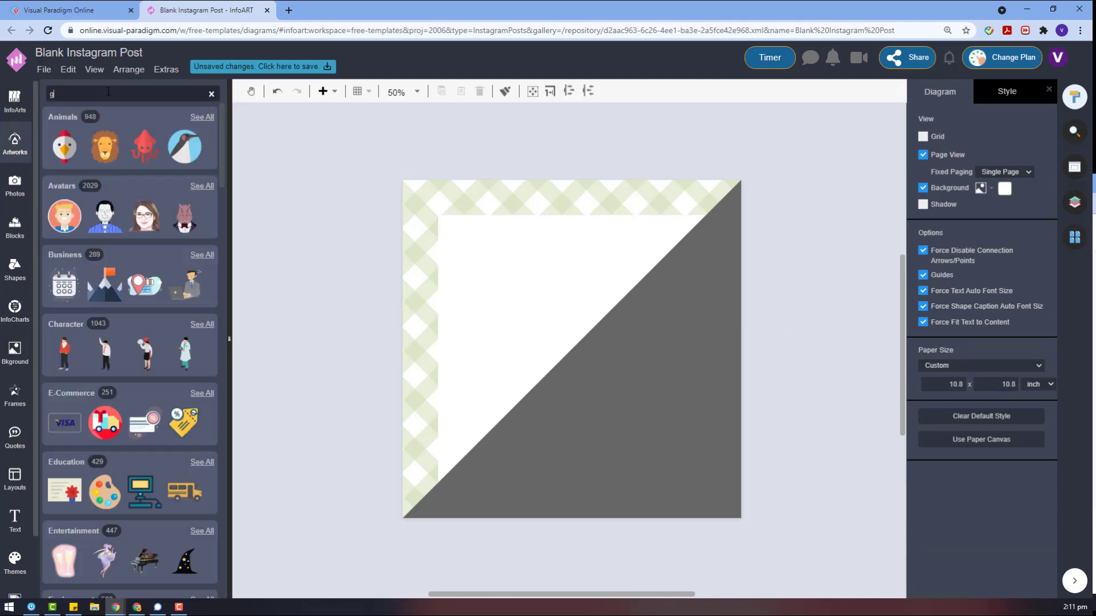
type("pa")
left_click_drag(62, 127, 333, 225)
left_click_drag(484, 359, 610, 479)
scroll(546, 386, "down", 4)
left_click_drag(481, 201, 622, 473)
Step: Ungroup the illustration and delete its pale backdrop blob and floor strip
right_click(629, 449)
left_click(705, 476)
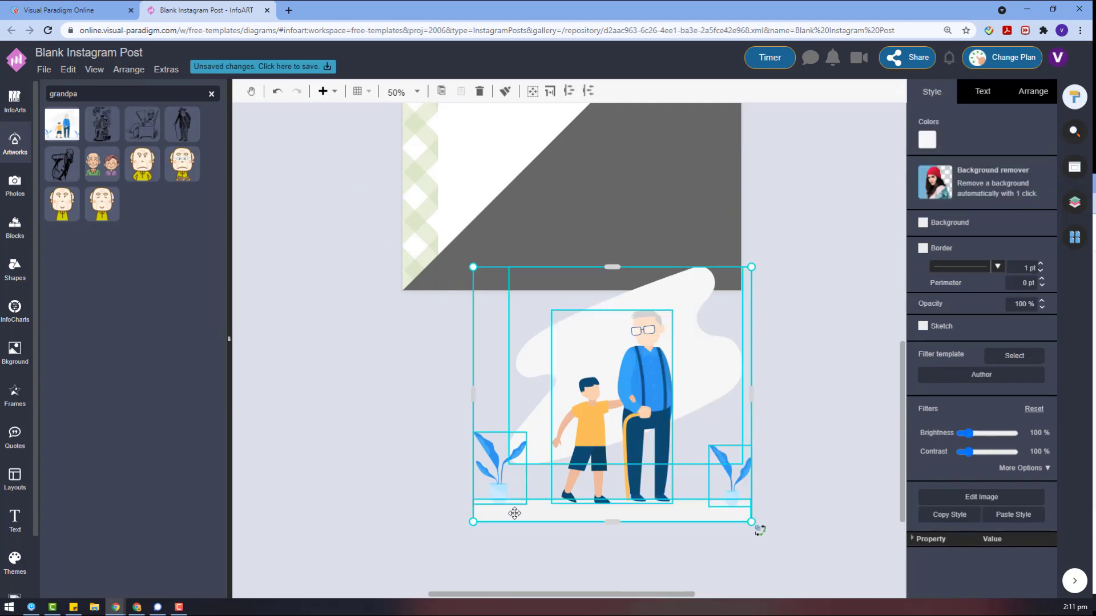
left_click(514, 514)
left_click(711, 345)
key("Delete")
left_click(695, 511)
key("Delete")
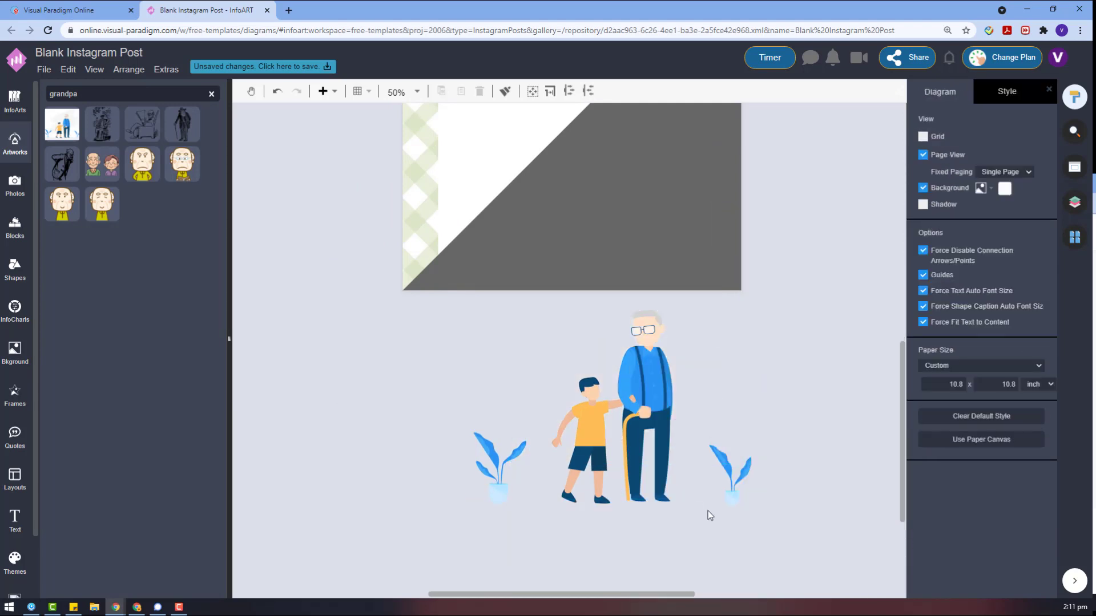
Step: Move the right-hand potted plant aside and flip the grandfather and boy horizontally
left_click_drag(755, 511, 827, 507)
mouse_move(706, 538)
left_mouse_down()
mouse_move(531, 289)
mouse_move(516, 289)
left_mouse_up()
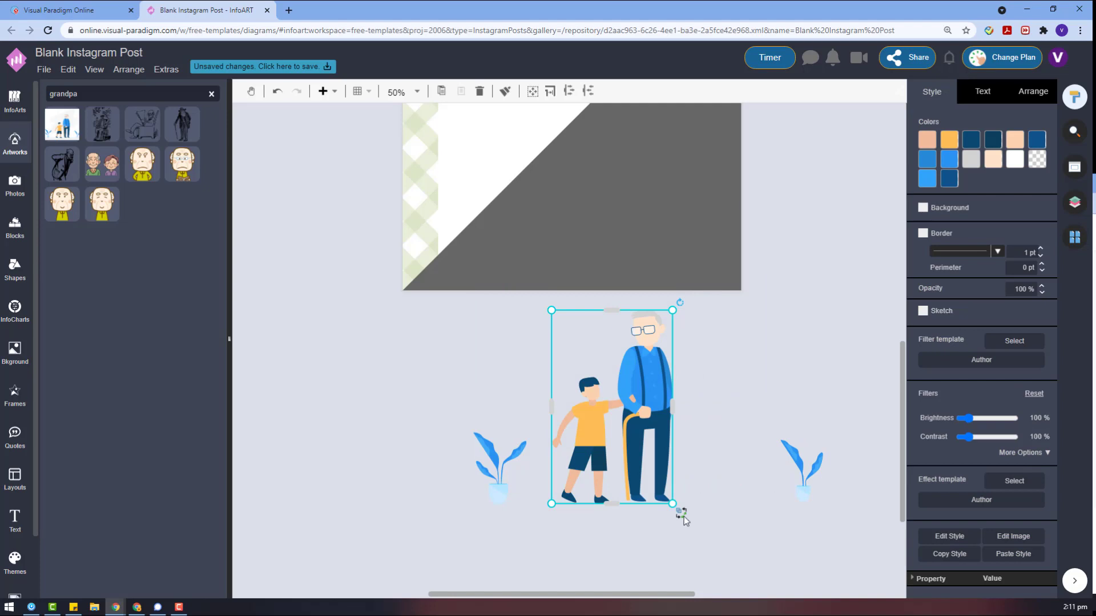
left_click(1033, 91)
left_click(949, 393)
left_click(751, 424)
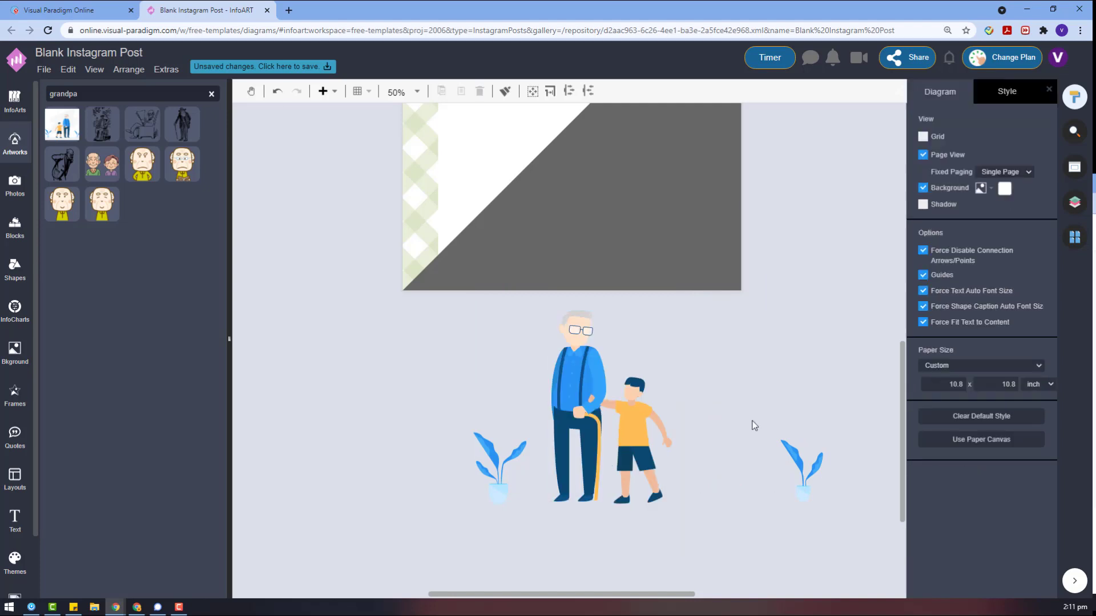
Step: Enlarge the grandfather and boy and position them on the right side of the post over the grey triangle
left_click(577, 354)
left_click_drag(551, 310, 494, 248)
scroll(494, 248, "up", 3)
left_click_drag(576, 485, 621, 250)
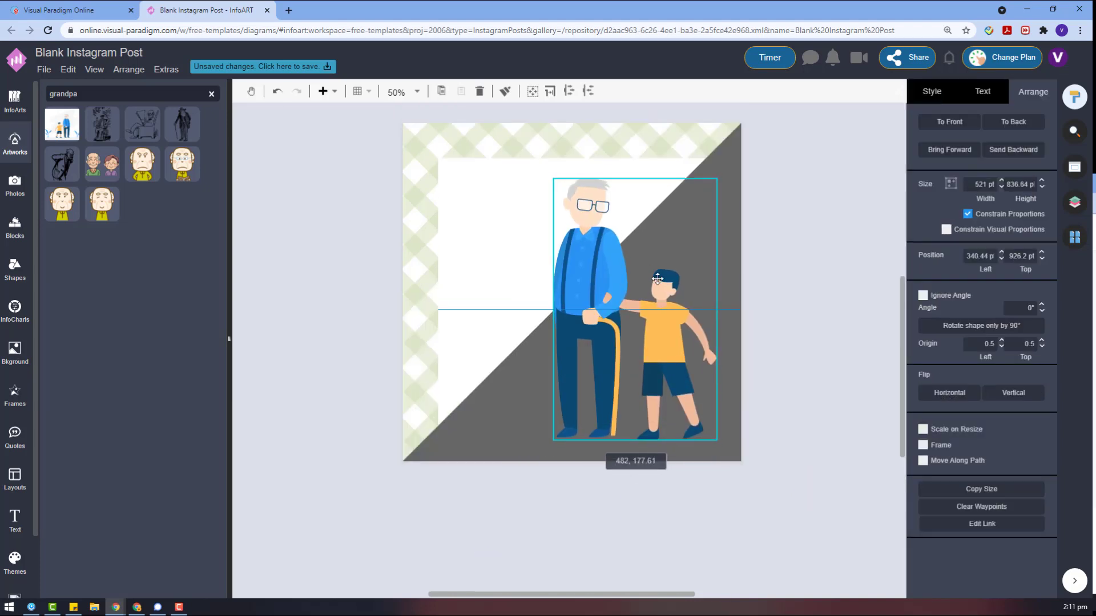
left_click(397, 249)
Step: Add a flat ellipse from the diagram shapes and fill it with very dark grey
scroll(509, 431, "down", 4)
scroll(15, 514, "down", 2)
left_click(15, 576)
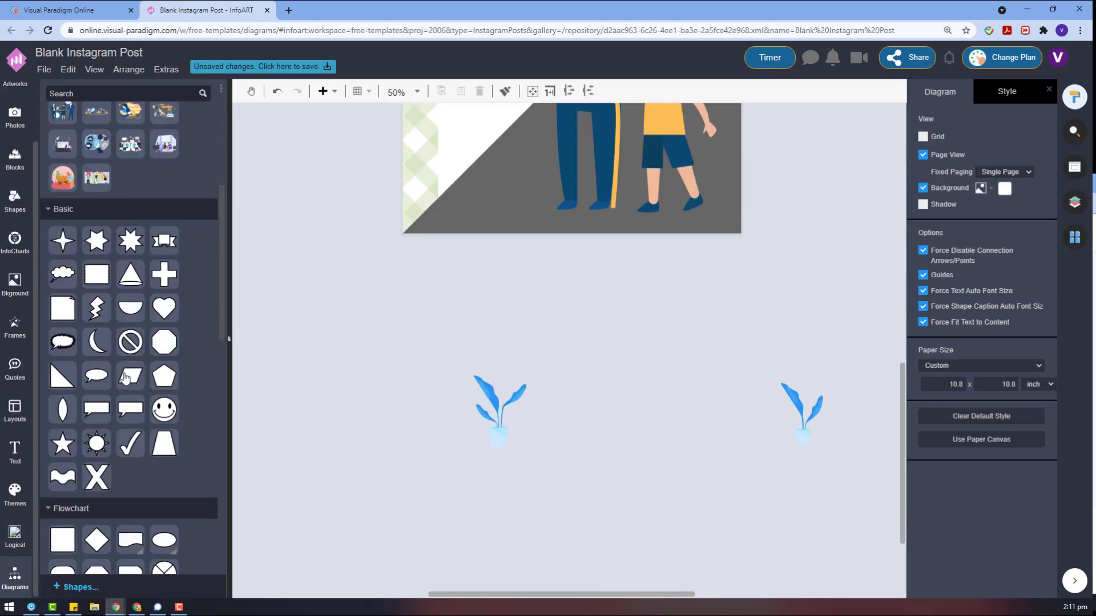
scroll(109, 472, "down", 6)
left_click_drag(620, 346, 783, 321)
left_click(933, 95)
left_click(1040, 181)
left_click(970, 203)
Step: Position the ellipse as a shadow under the figures' feet and arrange it behind the grandfather and boy
left_click_drag(692, 312, 643, 210)
scroll(643, 210, "up", 3)
right_click(681, 237)
mouse_move(799, 382)
left_click(954, 386)
left_click(799, 386)
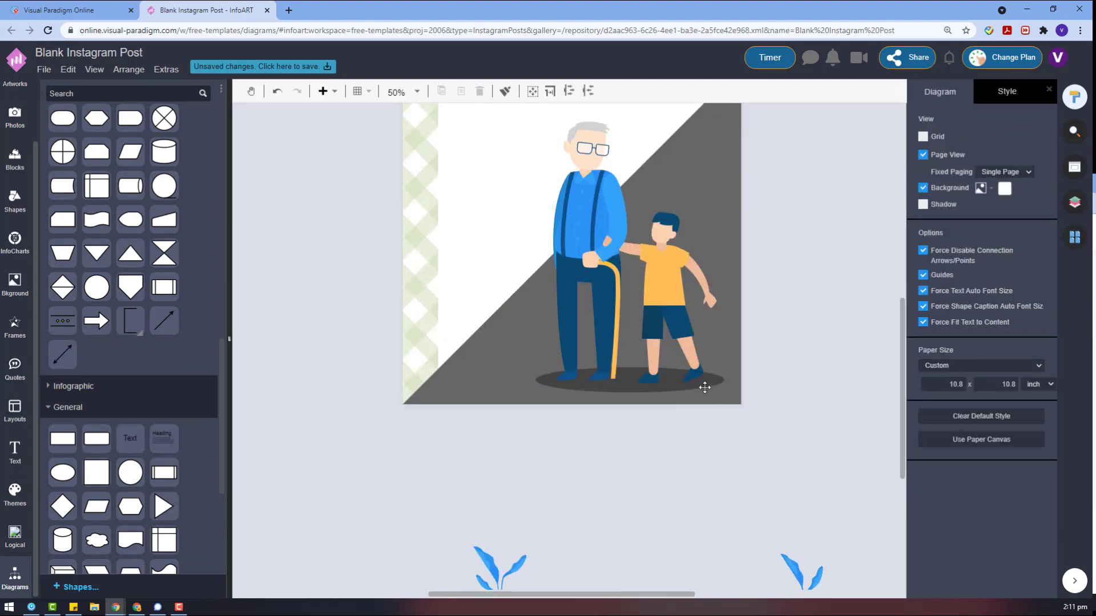
left_click(704, 387)
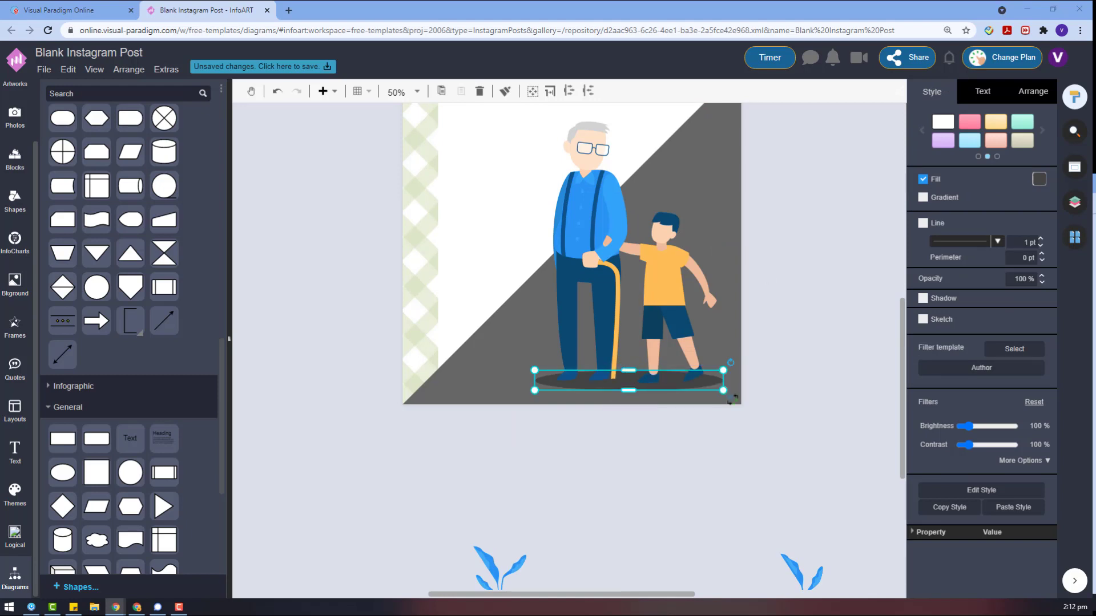
Step: Try placing the small potted plant beside the grandfather's feet on the post
scroll(638, 427, "down", 2)
left_click_drag(801, 464, 532, 232)
right_click(531, 231)
left_click(551, 245)
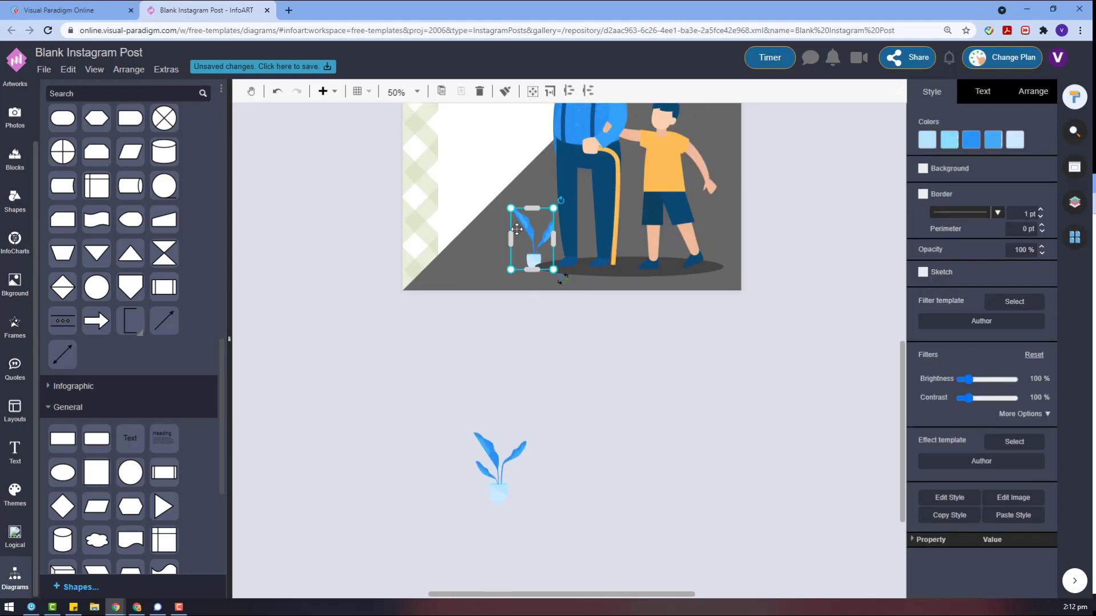
Step: Remove both potted plants and search the artworks for "leaf"
scroll(11, 157, "up", 2)
left_click(15, 143)
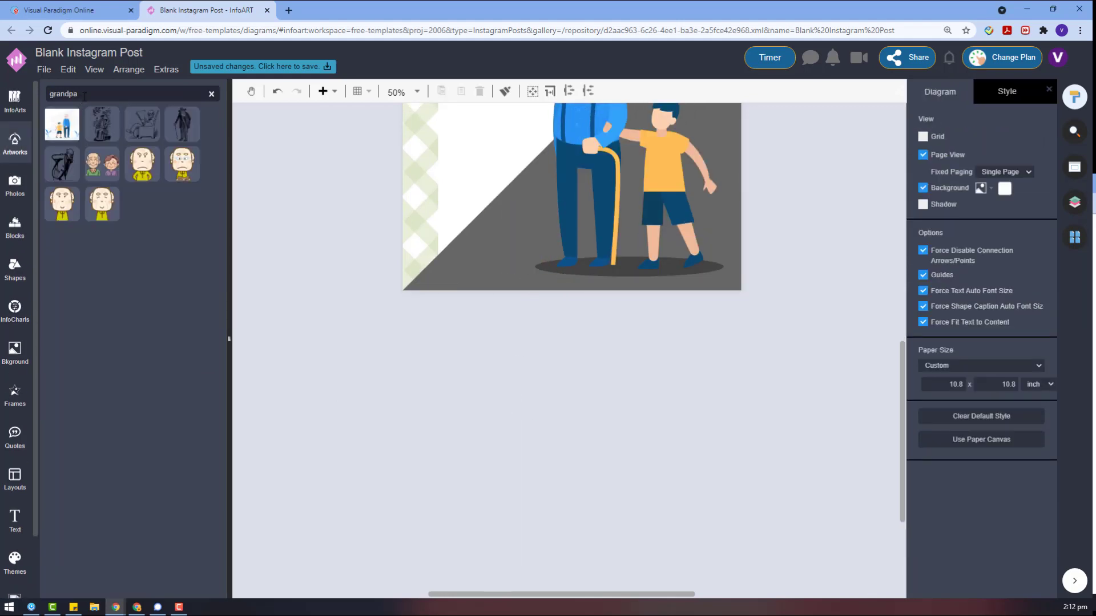
key("Return")
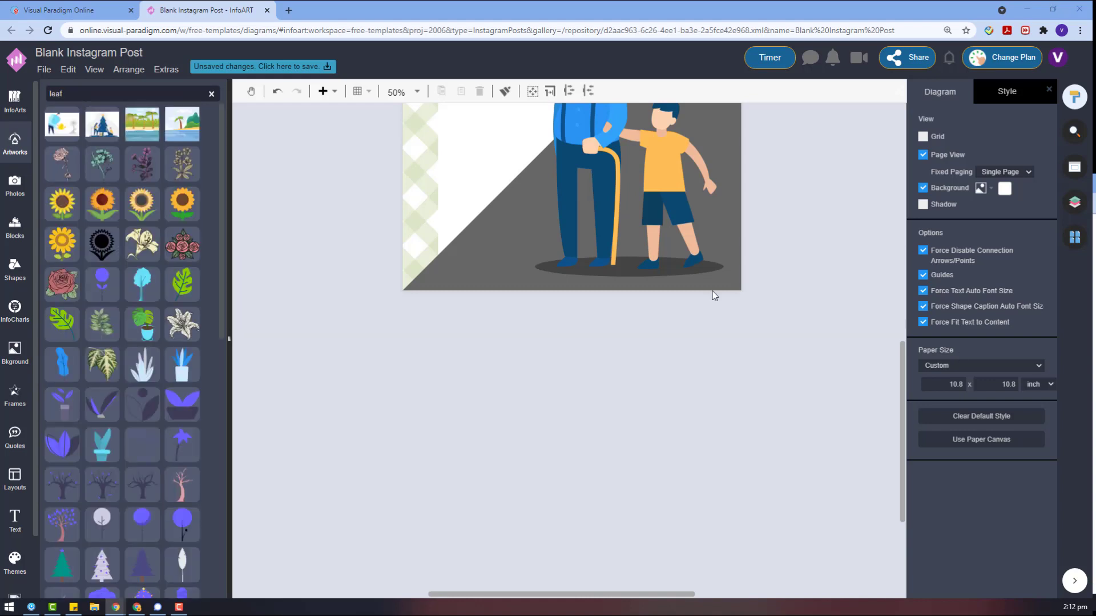
Step: Try the fill colour #264653 on the large grey triangle
scroll(687, 317, "up", 2)
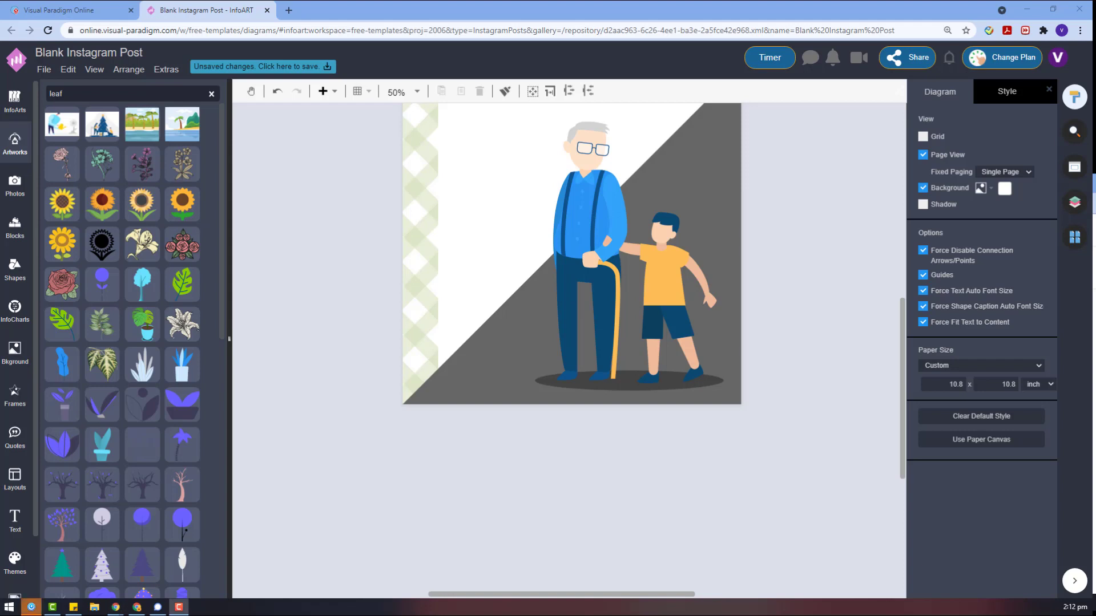
left_click(718, 197)
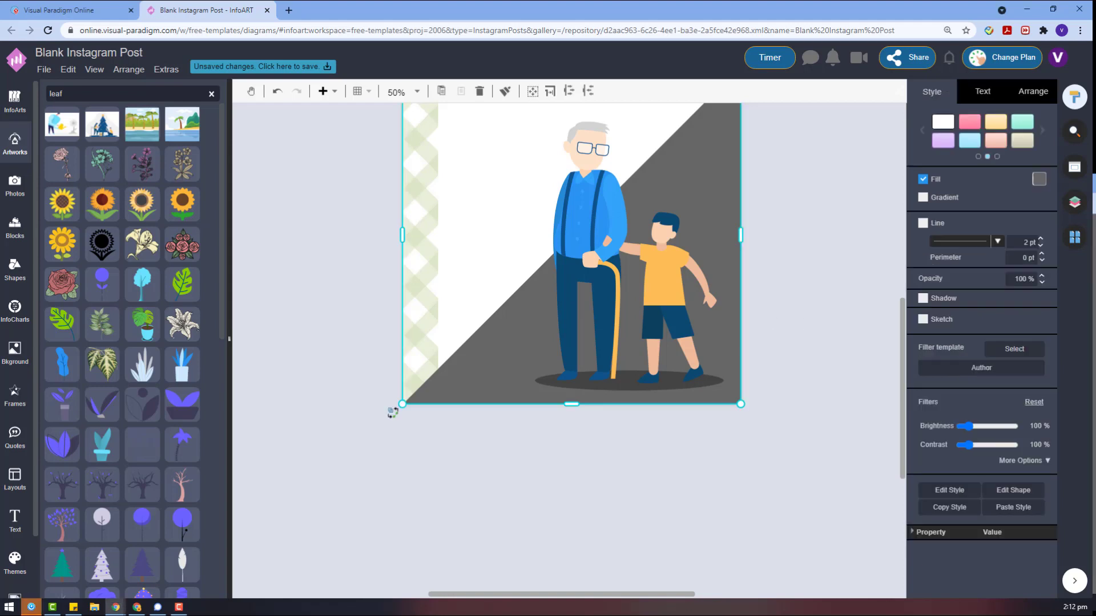
left_click(1040, 179)
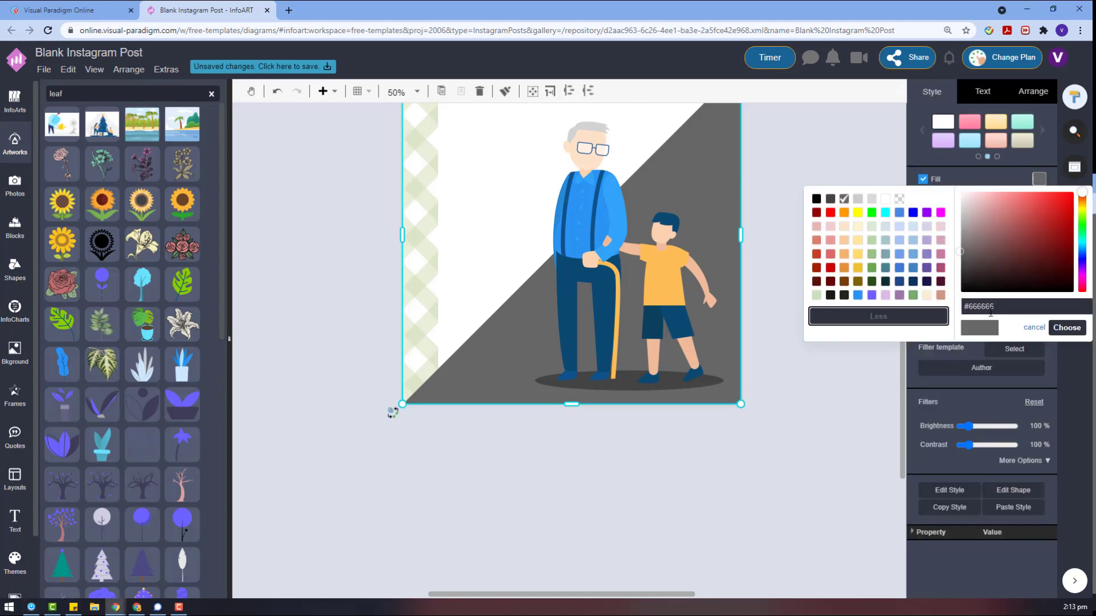
triple_click(979, 306)
type("#264653")
left_click(1066, 328)
left_click(792, 326)
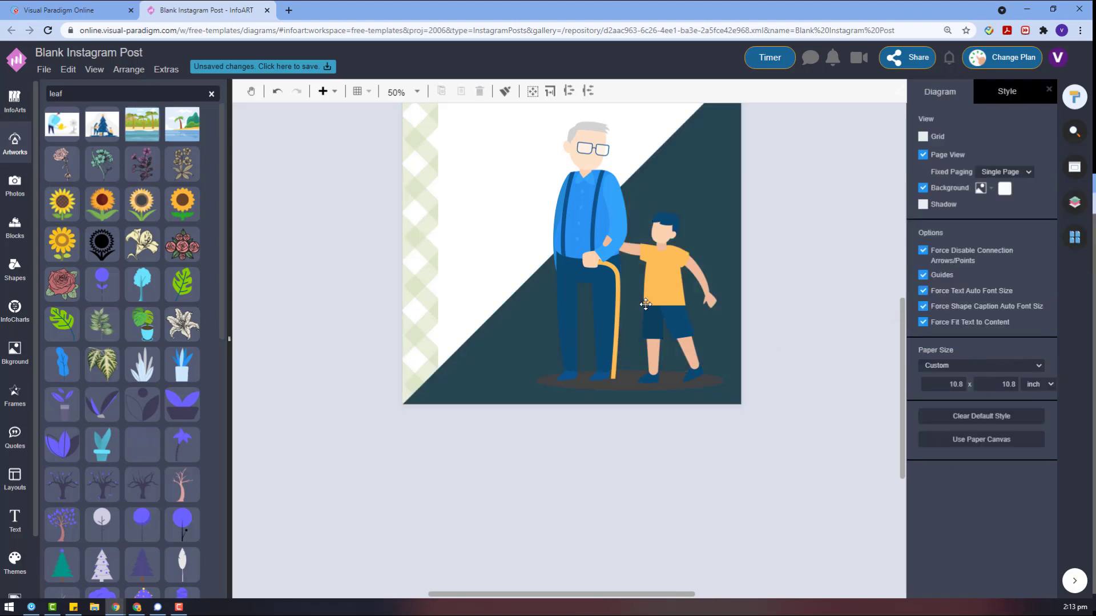
key("ctrl+z")
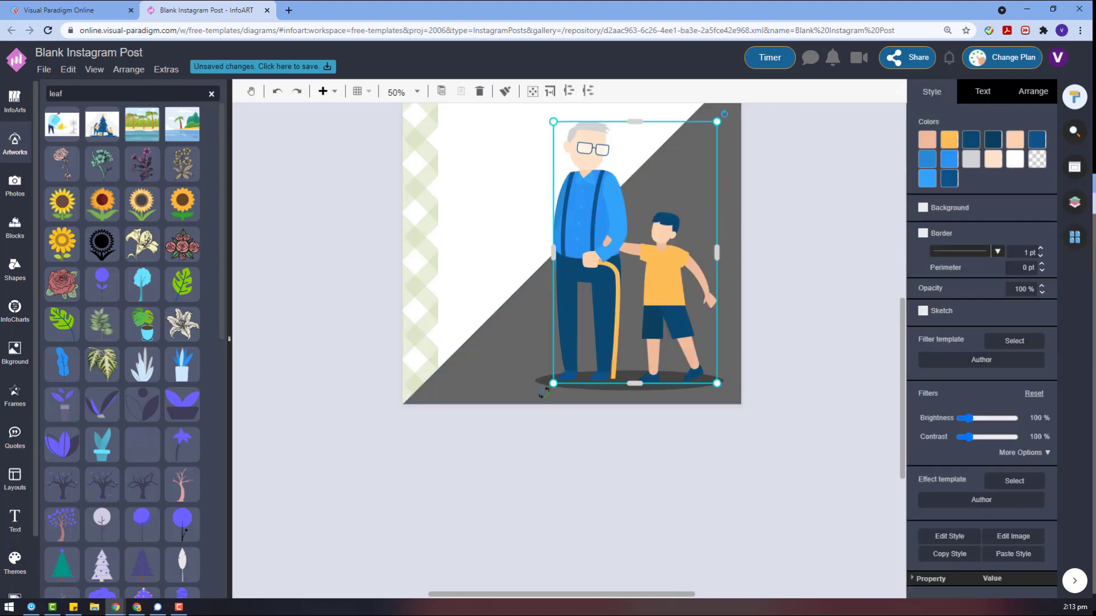
Step: Try the colour #2a9d8f on the body of the grandfather's shirt
left_click(952, 158)
left_click(971, 302)
triple_click(974, 306)
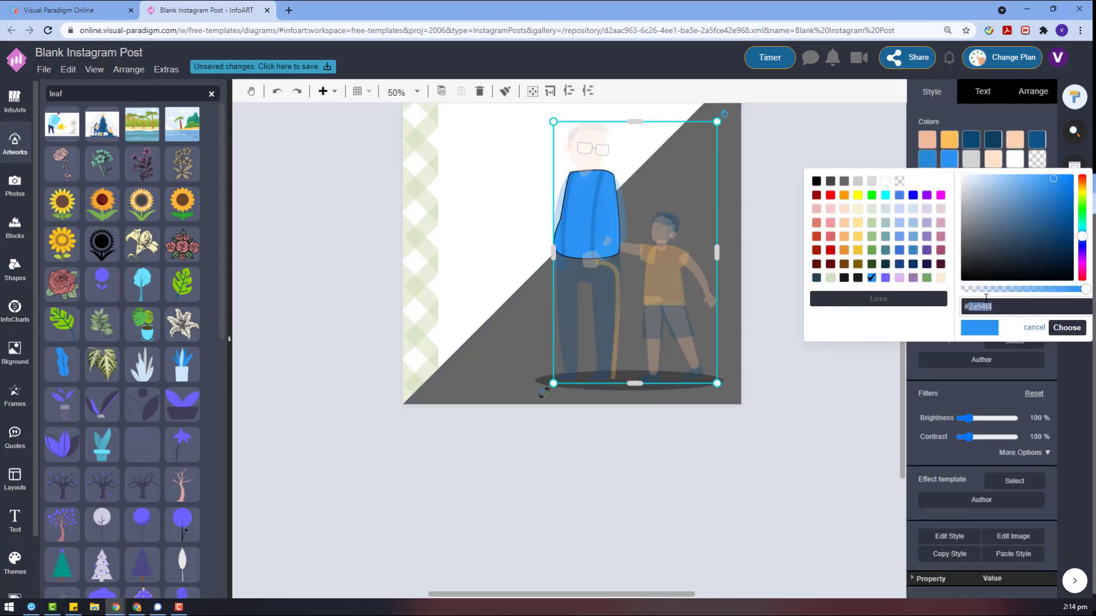
type("#2a9d8f")
left_click(1066, 328)
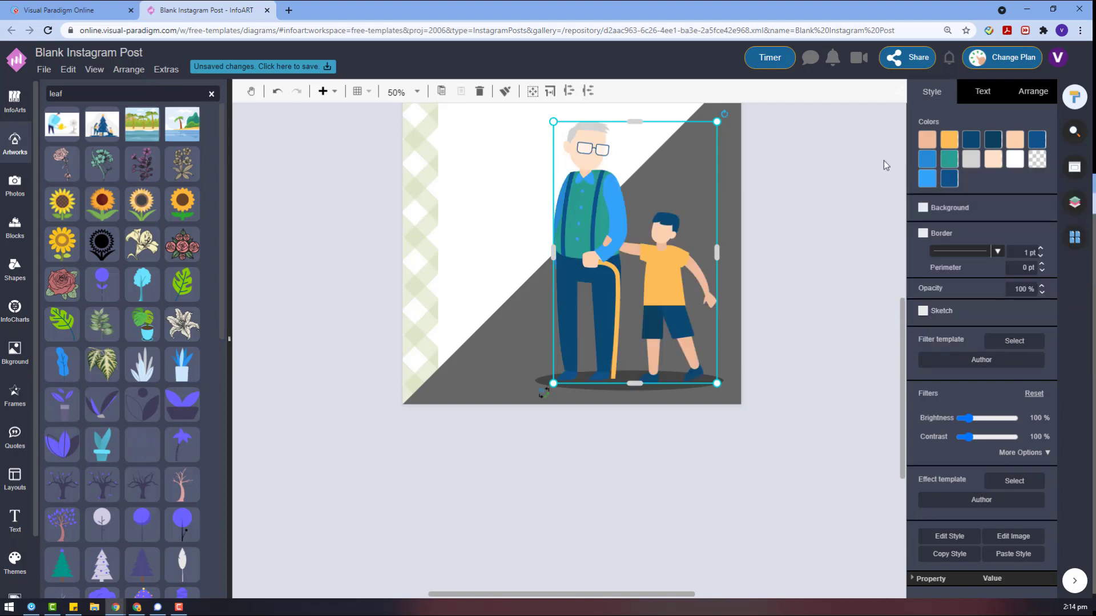
key("ctrl+z")
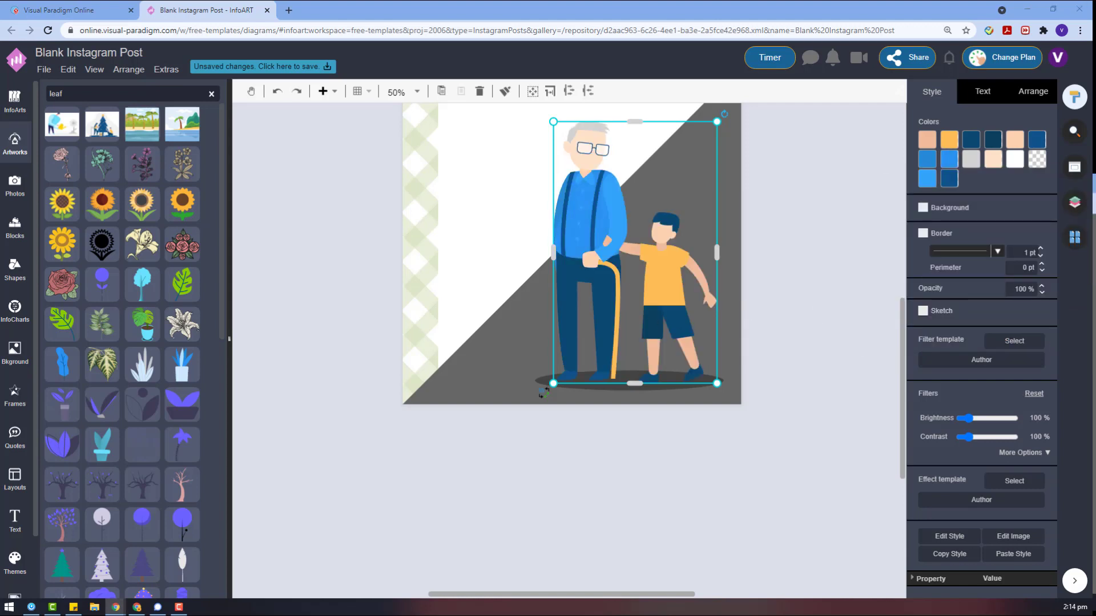
Step: Try the colour #e9c46a on the boy's shirt and the grandfather's cane
left_click(950, 139)
left_click(974, 285)
type("#e9c46a")
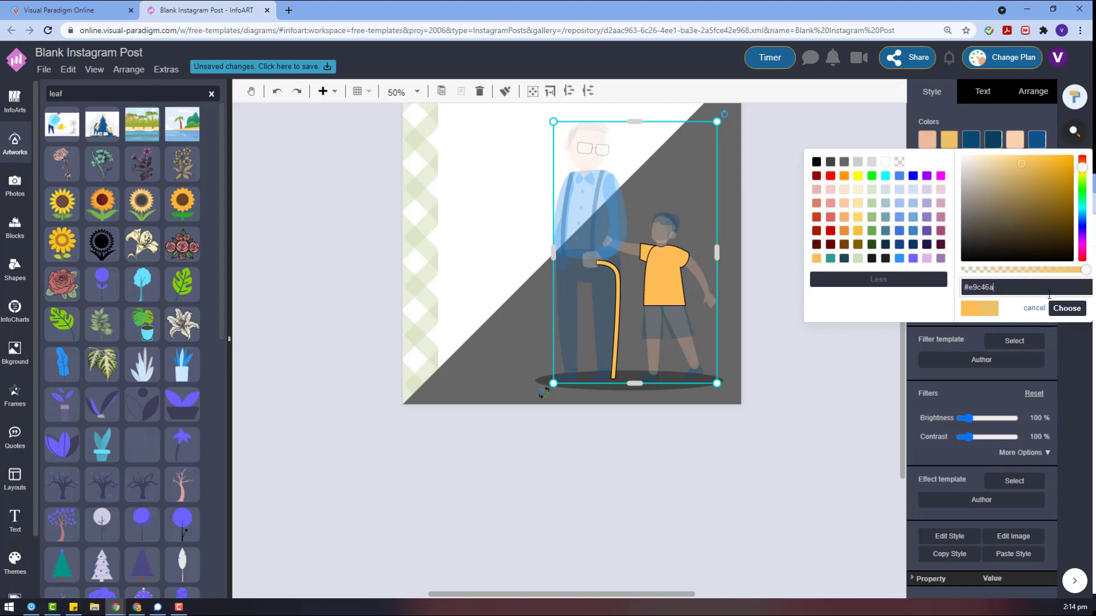
left_click(1067, 308)
Step: Set the colour of the boy's shirt and the cane to #fff9ea
left_click(949, 139)
left_click(879, 279)
left_click(1069, 289)
type("#fff9ea")
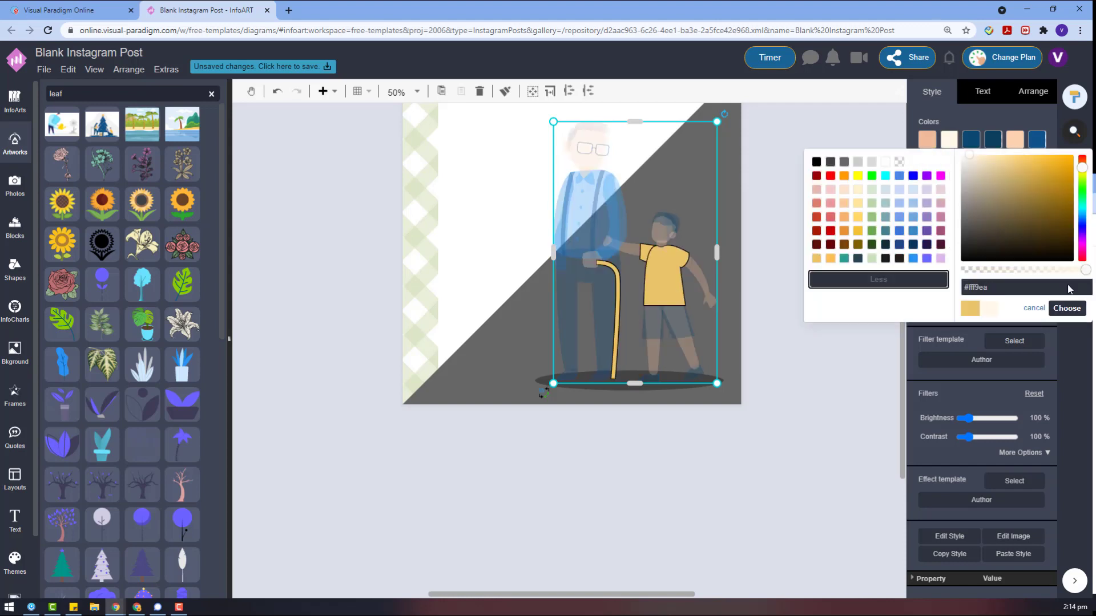
left_click(1066, 308)
Step: Recolour the body of the grandfather's shirt to a lighter blue
left_click(949, 160)
left_click(1000, 303)
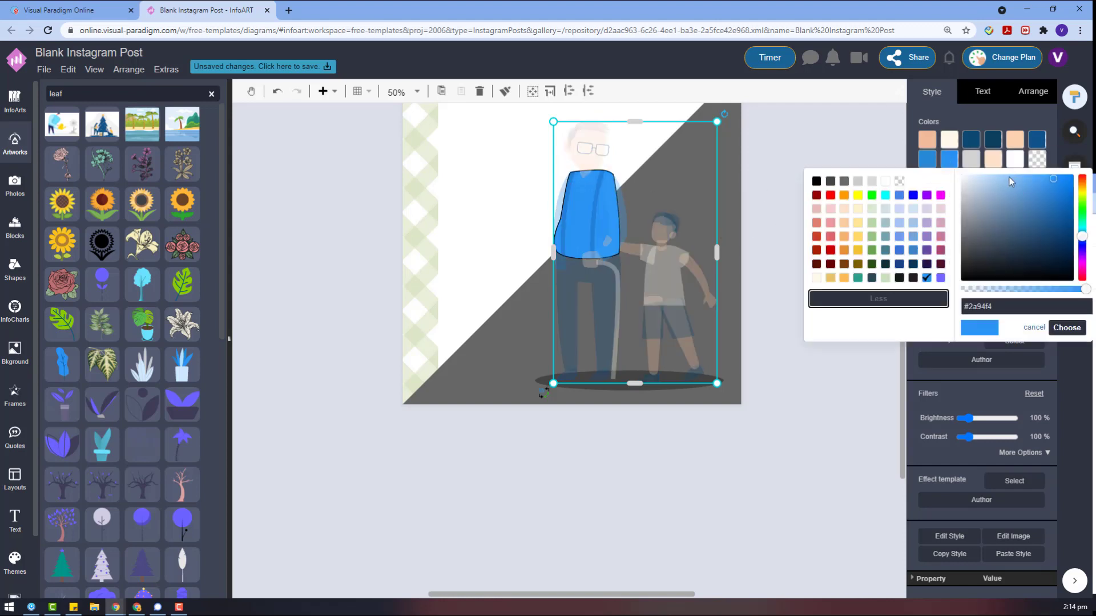
left_click(1011, 178)
left_click(1065, 327)
Step: Set the grandfather's far sleeve to #bbddf7 and recolour the other sleeve, collar and shirt buttons in a matching pale blue
left_click(927, 159)
left_click(974, 305)
key("ctrl+v")
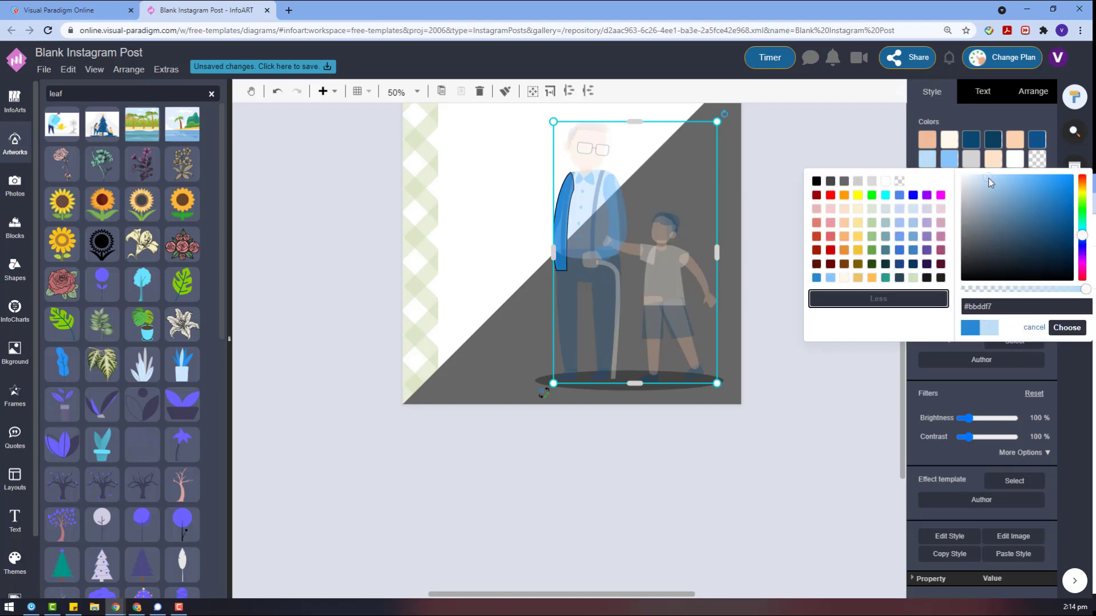
left_click(1067, 327)
left_click(934, 180)
left_click(974, 304)
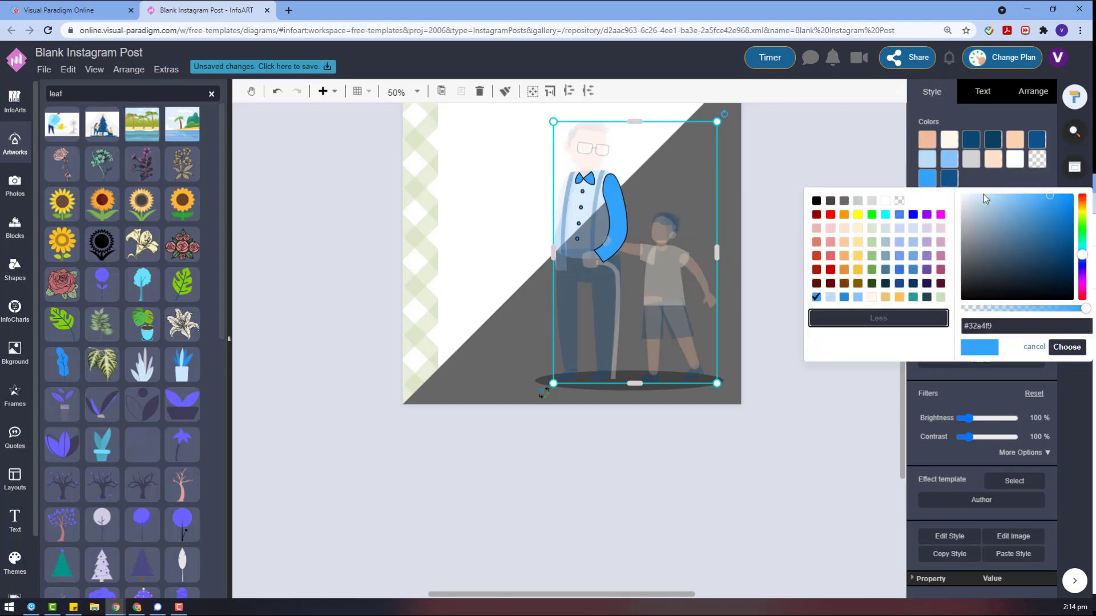
key("ctrl+v")
left_click(1067, 347)
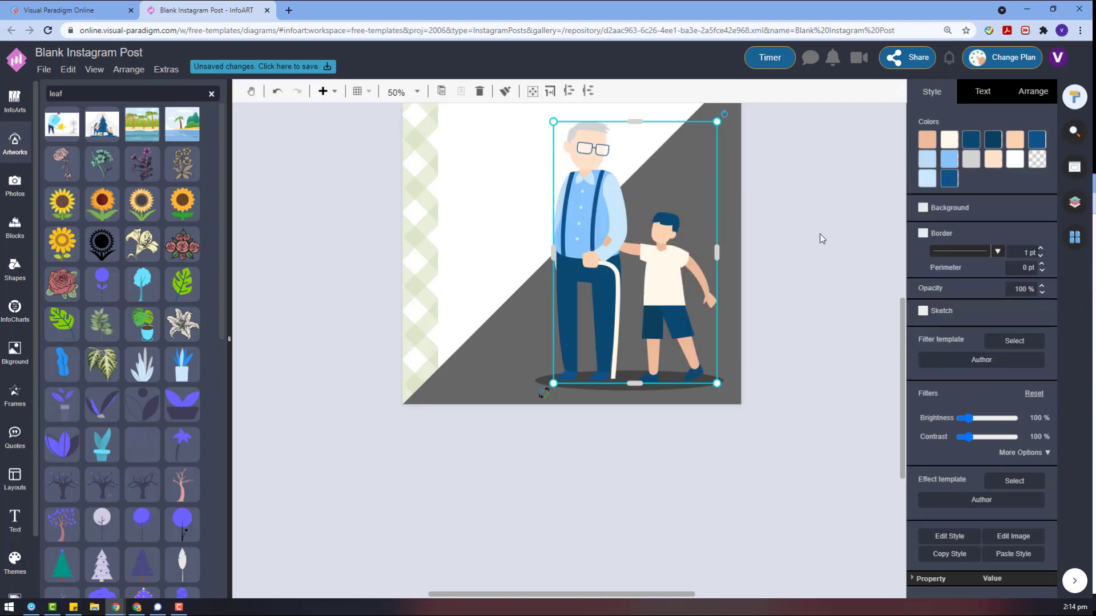
Step: Hide the Default layer and set the plaid pattern's hue rotation to 104°
left_click(822, 239)
scroll(822, 238, "up", 1)
left_click(563, 184)
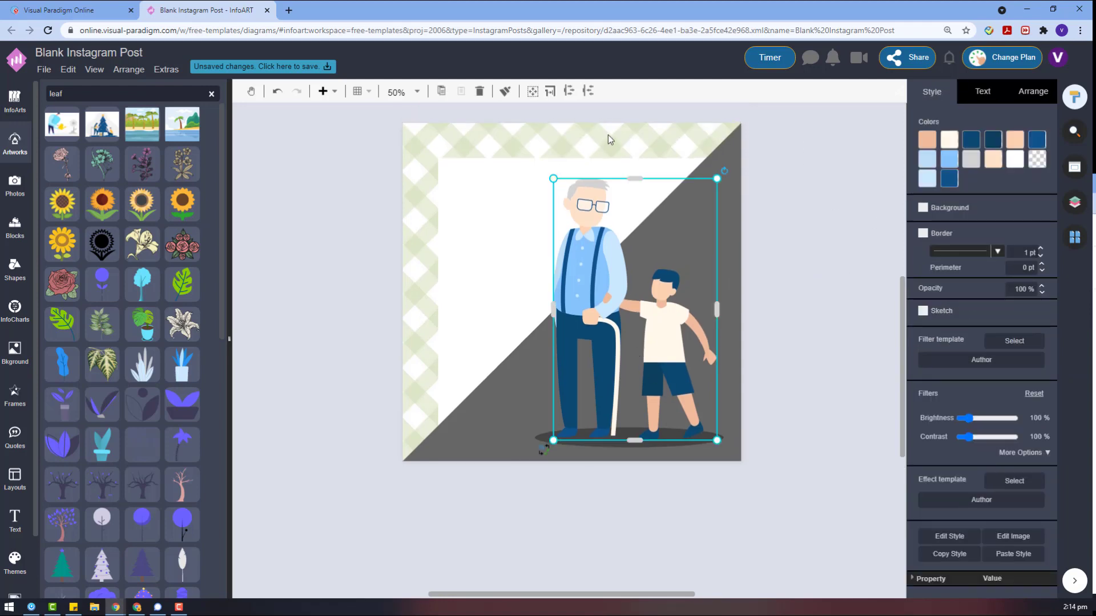
left_click(1075, 202)
left_click_drag(970, 128, 799, 114)
left_click(605, 138)
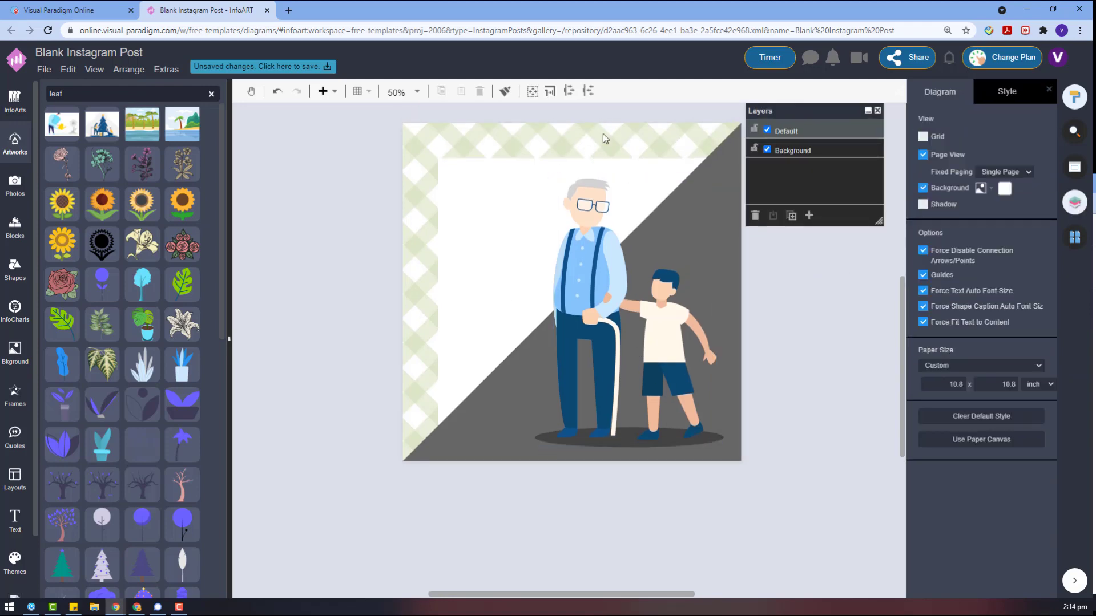
left_click(768, 129)
left_click_drag(365, 106, 827, 536)
left_click(1022, 420)
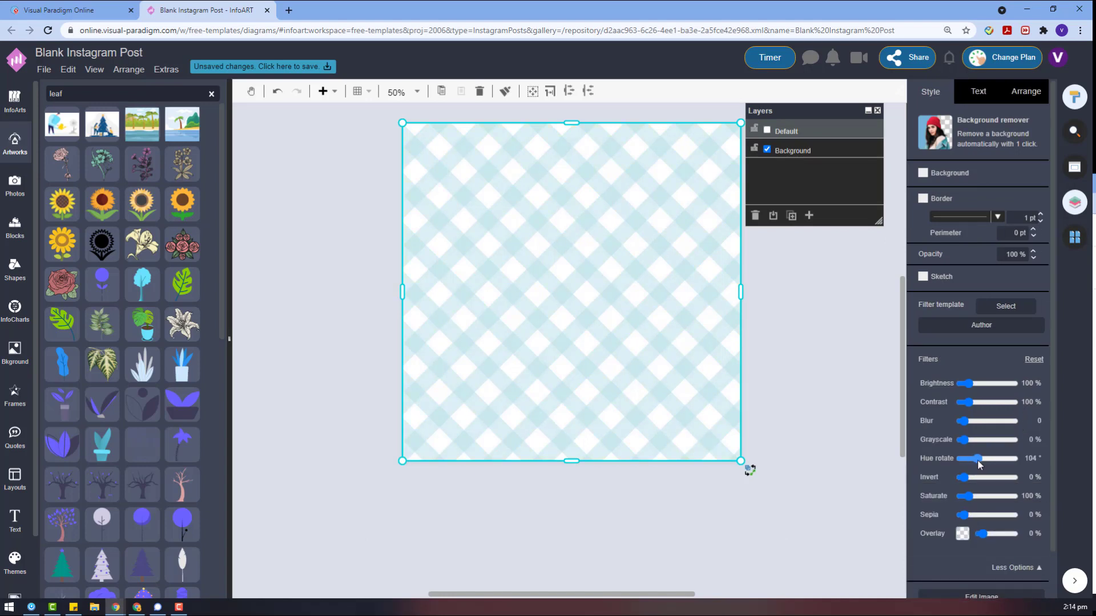
Step: Show the Default layer and lock the Background layer
left_click(767, 130)
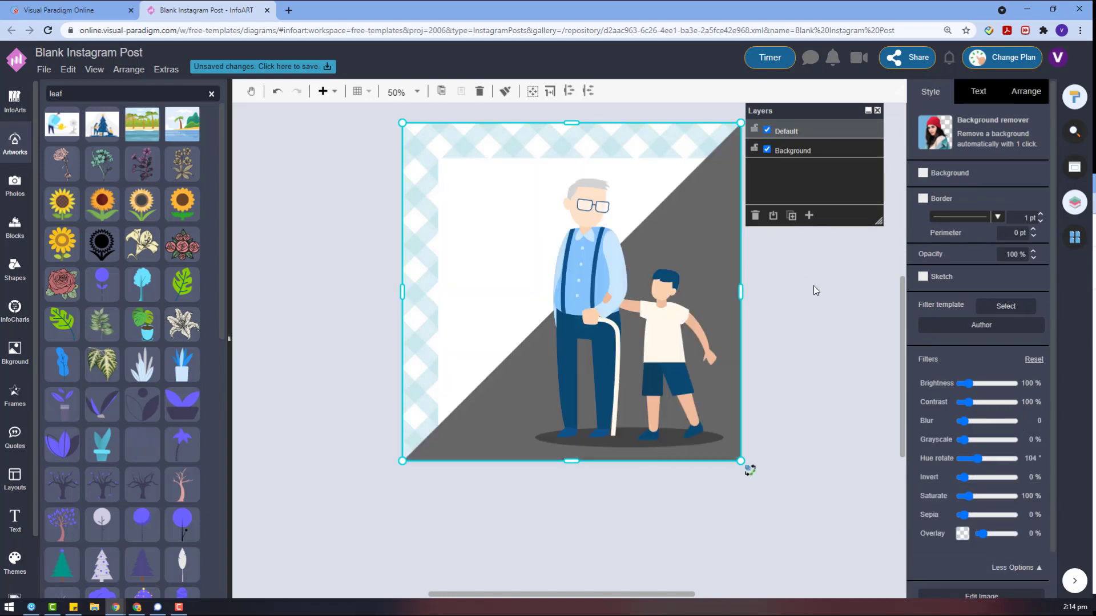
left_click(754, 150)
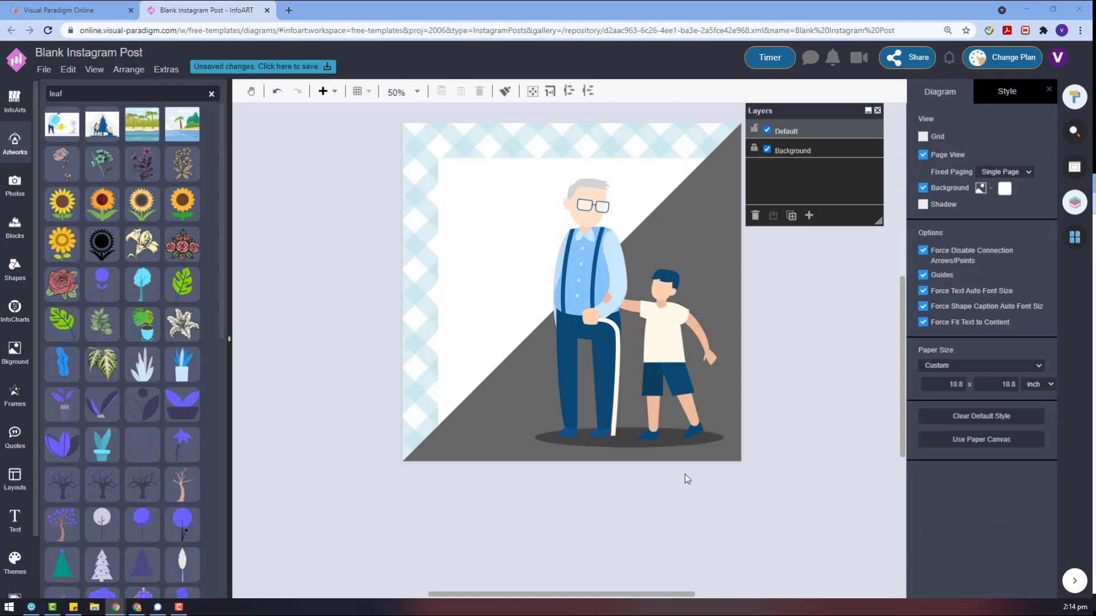
Step: Add a text box reading "TIME TO" in the empty area below the post
double_click(552, 481)
left_click_drag(536, 492, 661, 523)
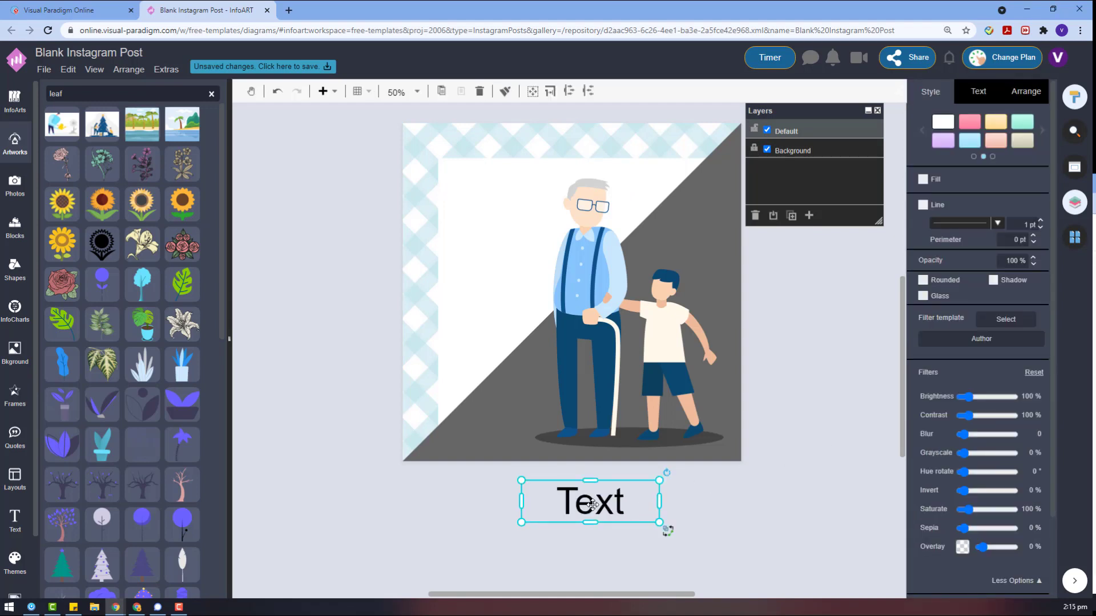
double_click(597, 504)
type("TIME TO")
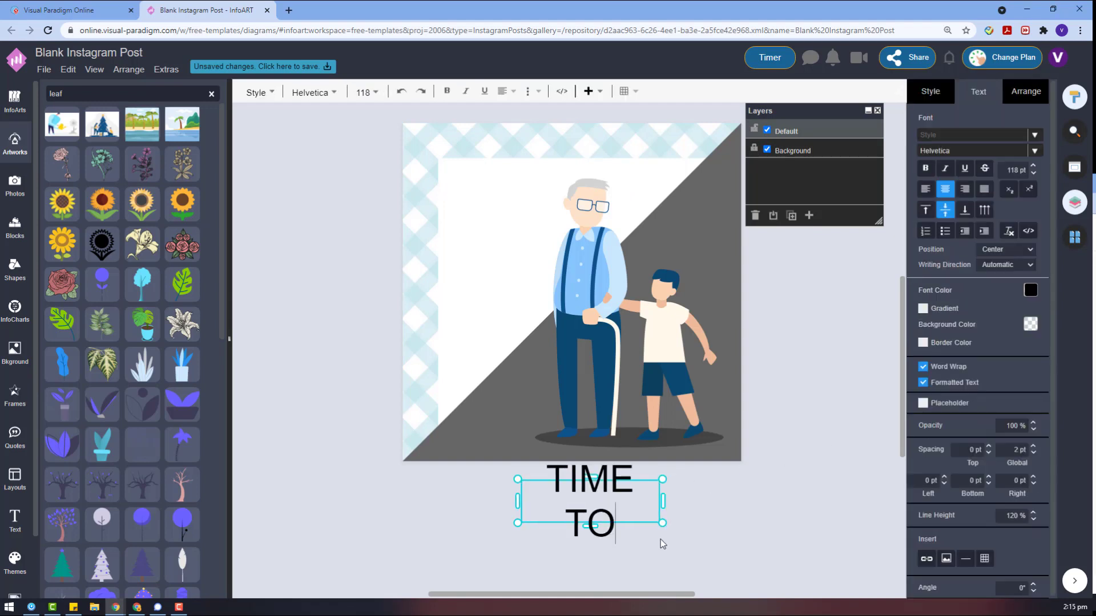
left_click(686, 508)
Step: Set the "TIME TO" text to the Abril Fatface font in medium blue
left_click(974, 92)
left_click(998, 151)
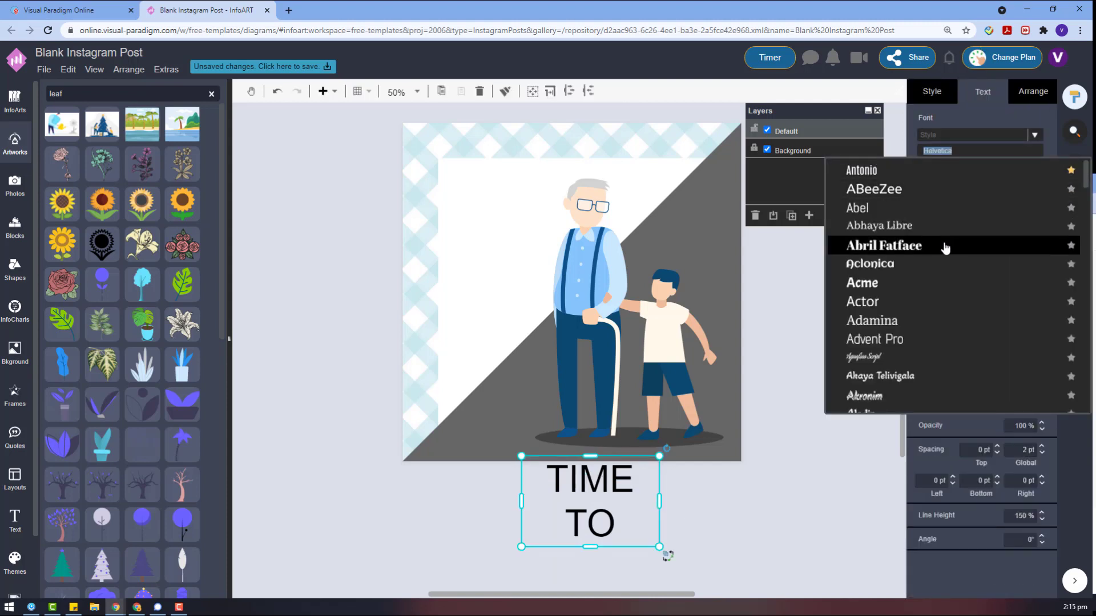
left_click(945, 247)
left_click(1039, 291)
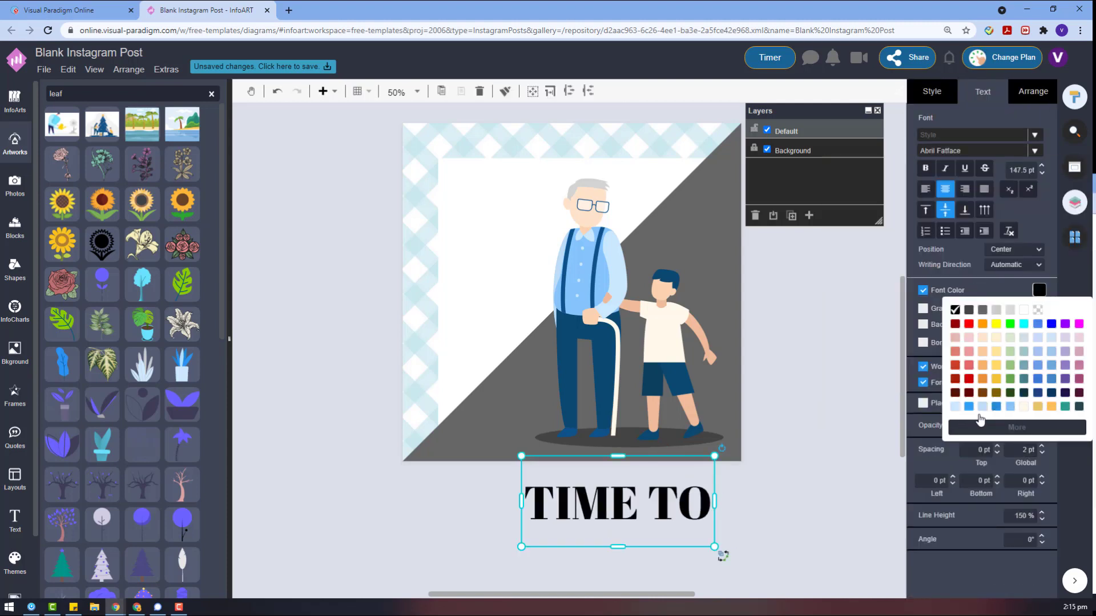
left_click(996, 407)
Step: Fit the "TIME TO" box to its text and place it in the post's upper-left area at a smaller size
left_click(1032, 92)
left_click(950, 184)
left_click_drag(617, 497, 519, 176)
left_click_drag(616, 135, 563, 195)
Step: Narrow the shadow ellipse, centre it under the grandfather and boy, and shift the illustration and shadow slightly right
left_click(577, 198)
left_click(631, 443)
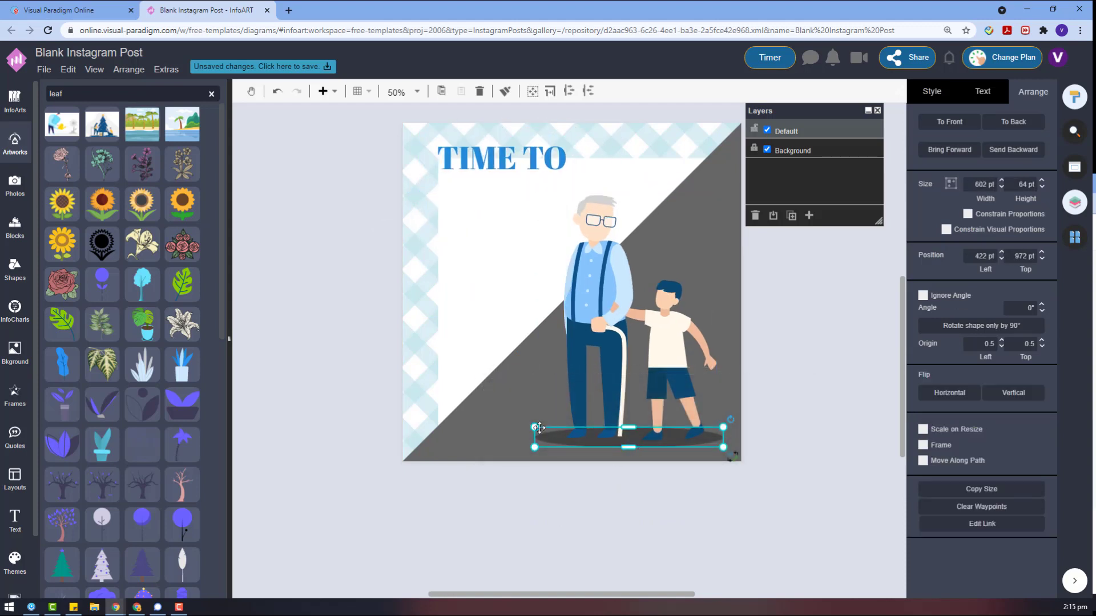
left_click(712, 484)
left_click_drag(712, 485, 535, 191)
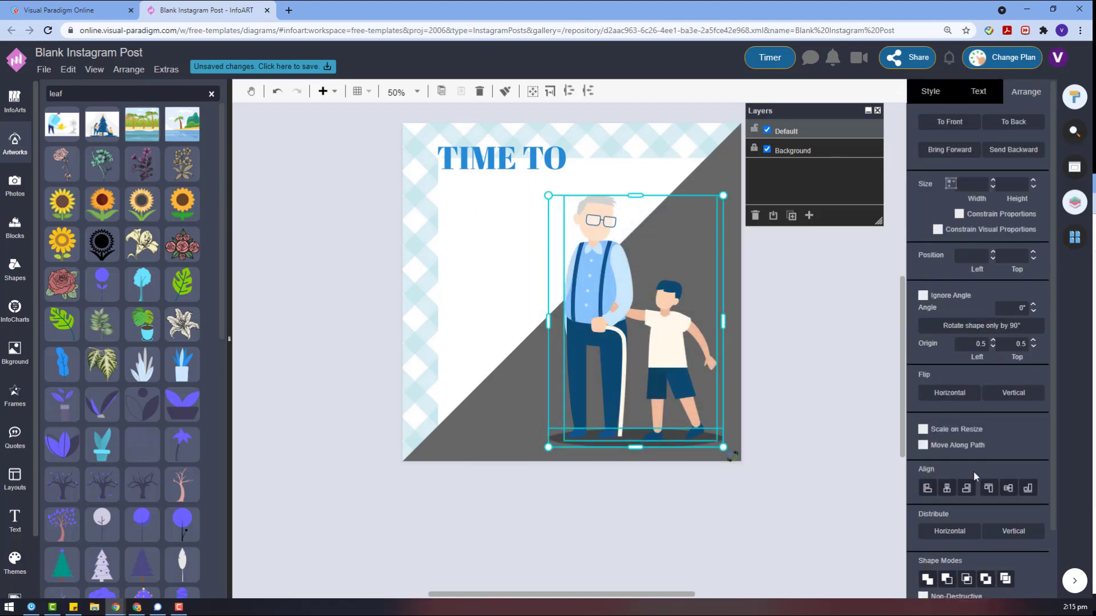
left_click(947, 487)
left_click_drag(679, 354, 686, 354)
left_click(839, 338)
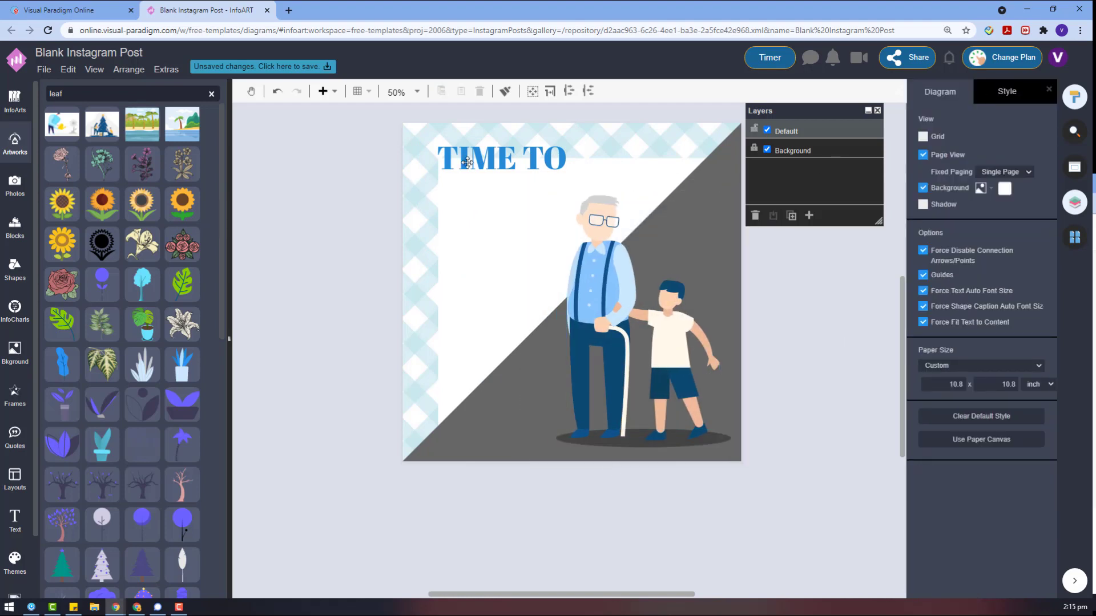
Step: Lower the "TIME TO" title onto the white area and add a matching text box reading "Send our love to our grandparents...."
left_click_drag(467, 163, 475, 190)
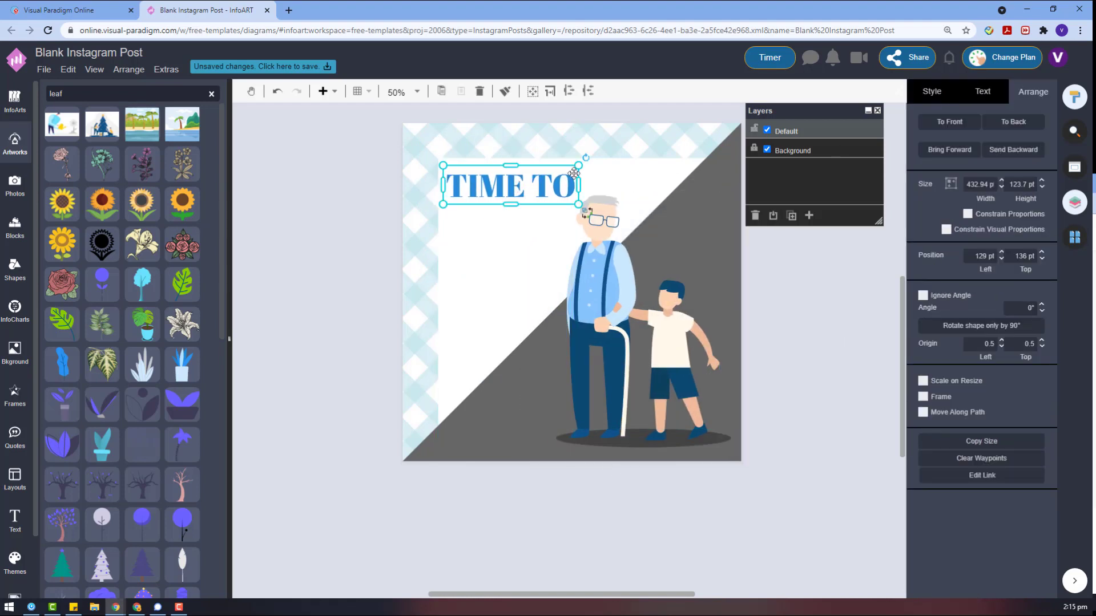
left_click_drag(574, 169, 674, 512)
double_click(674, 512)
type("sEN")
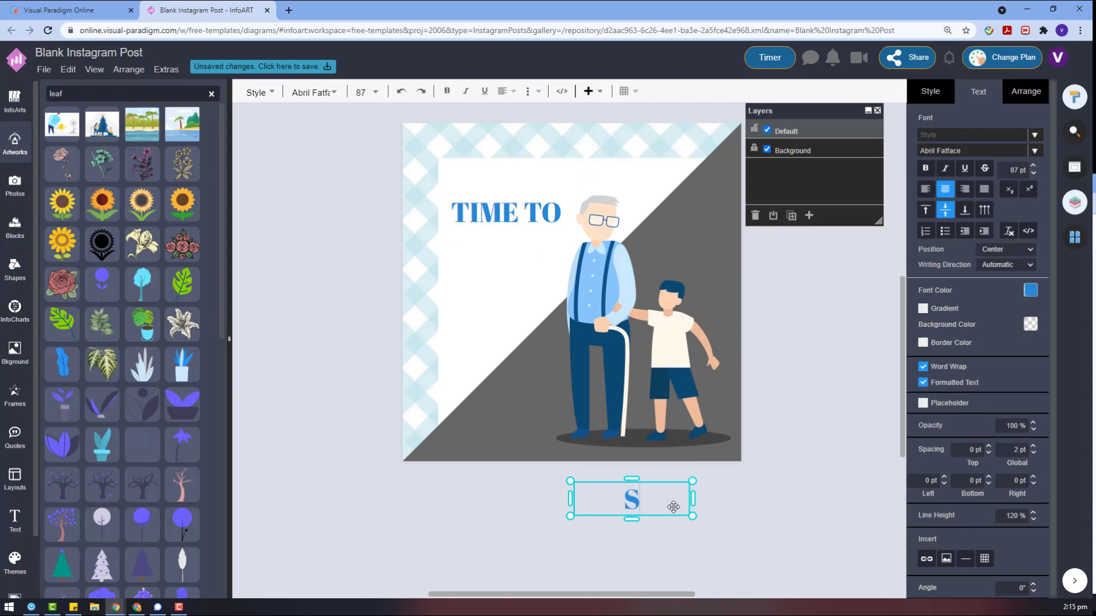
type("d our love")
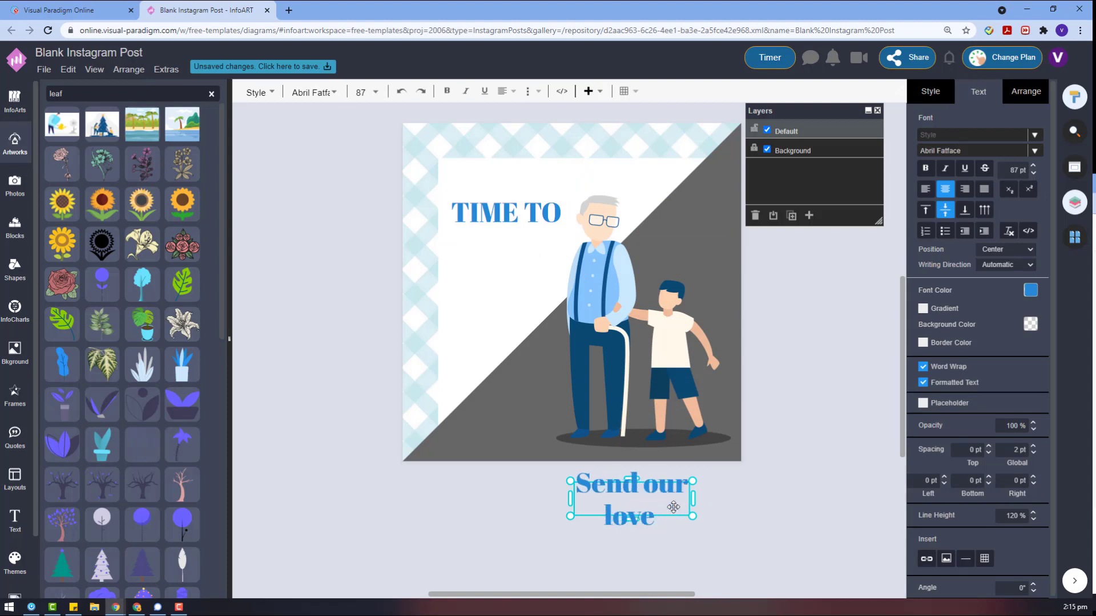
type(" to our grandparents....")
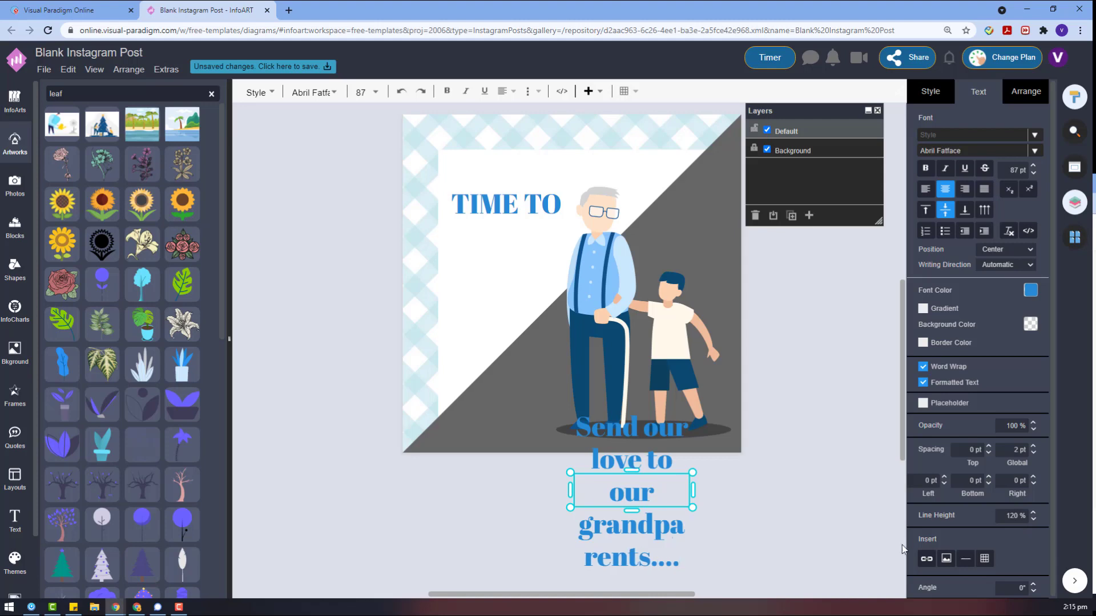
Step: Left-align the tagline at 50 pt beneath "TIME TO" and break it into three lines, "Send our / love to our / grandparents..."
key("ctrl+a")
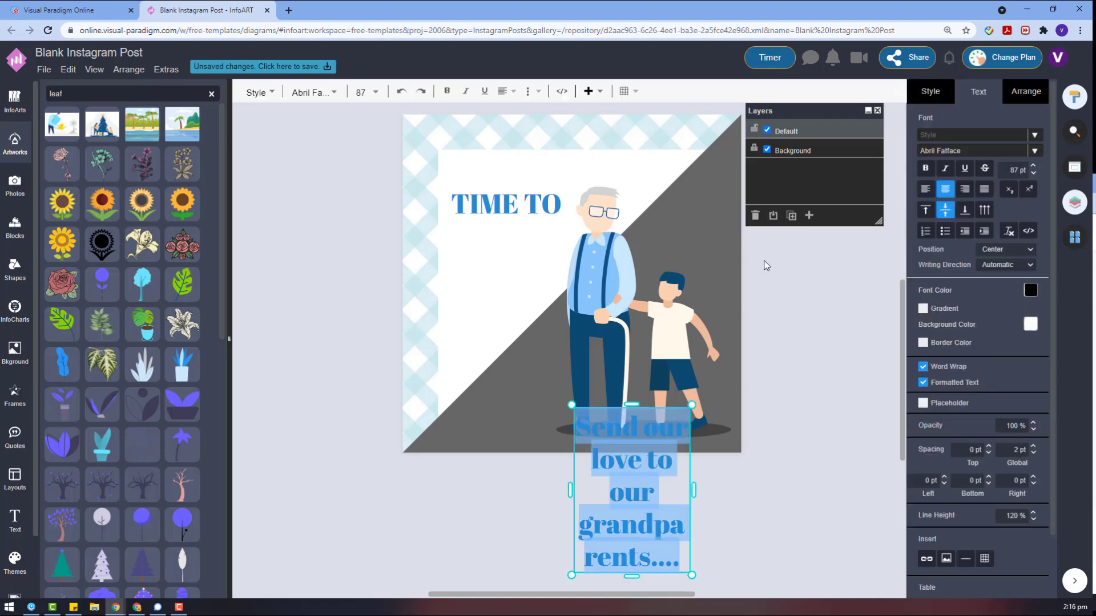
left_click(925, 189)
left_click(631, 456)
left_click(637, 408)
left_click_drag(637, 408, 483, 248)
double_click(523, 233)
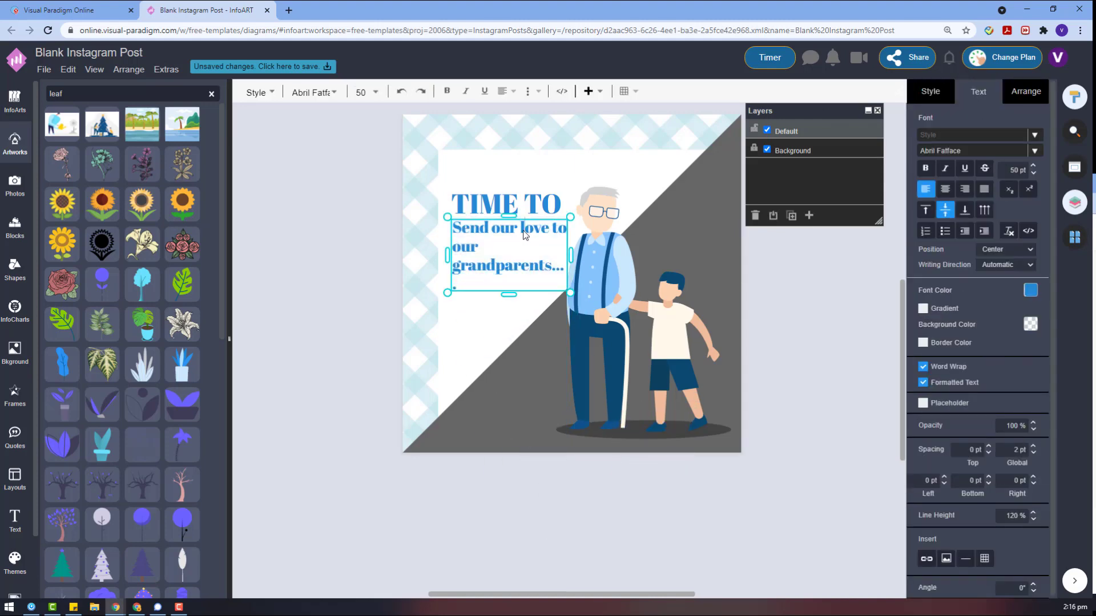
key("Escape")
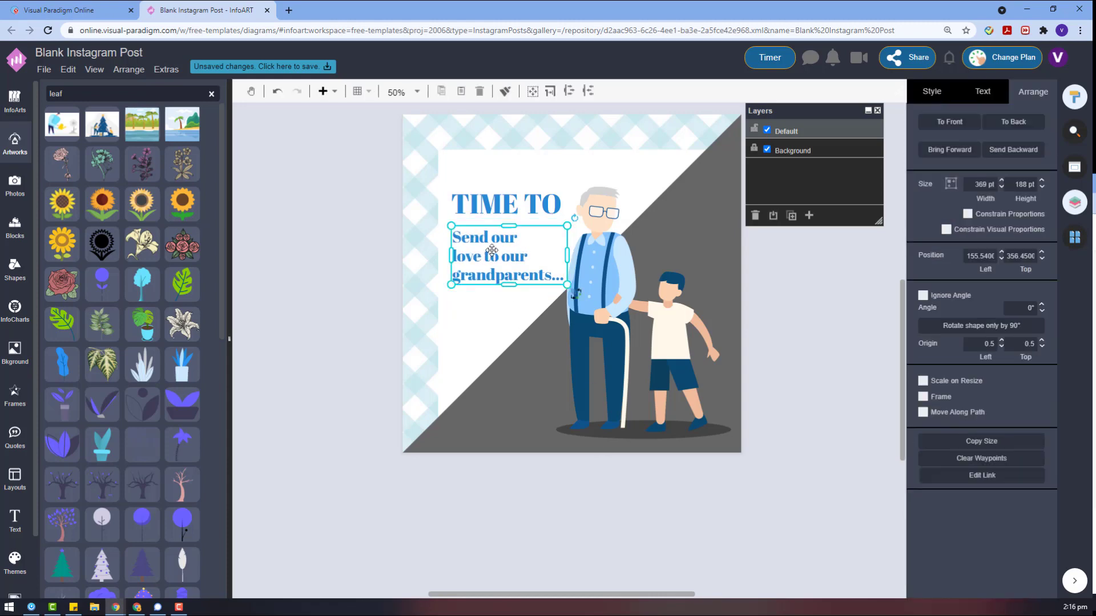
Step: Set the tagline's font to Abhaya Libre and move the tagline up closer to the title
left_click(983, 95)
left_click(950, 155)
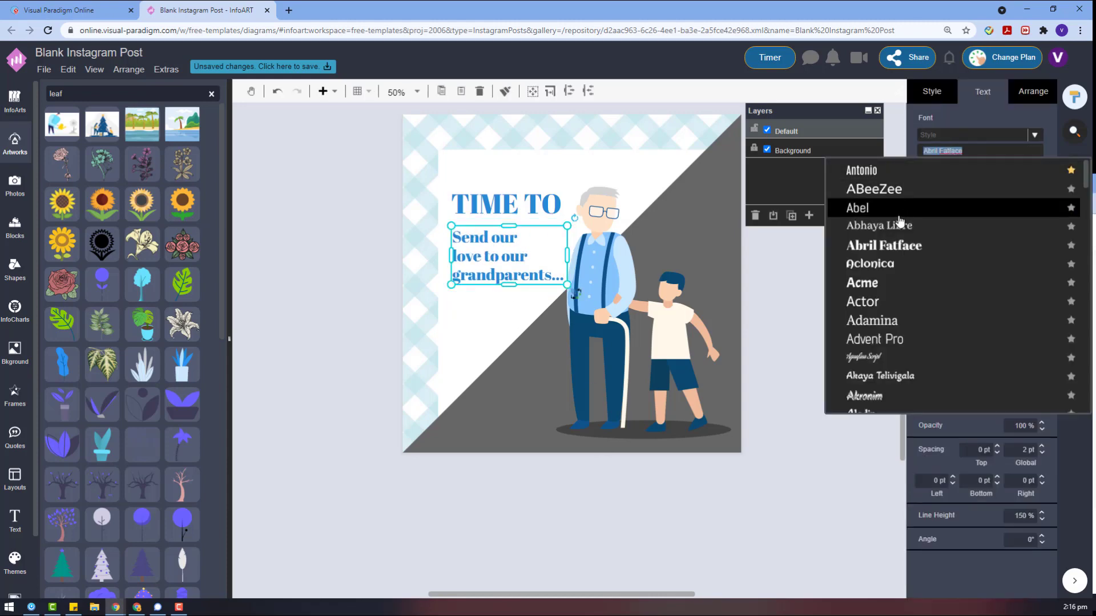
left_click(900, 209)
left_click(970, 151)
left_click(914, 229)
left_click_drag(518, 246, 518, 239)
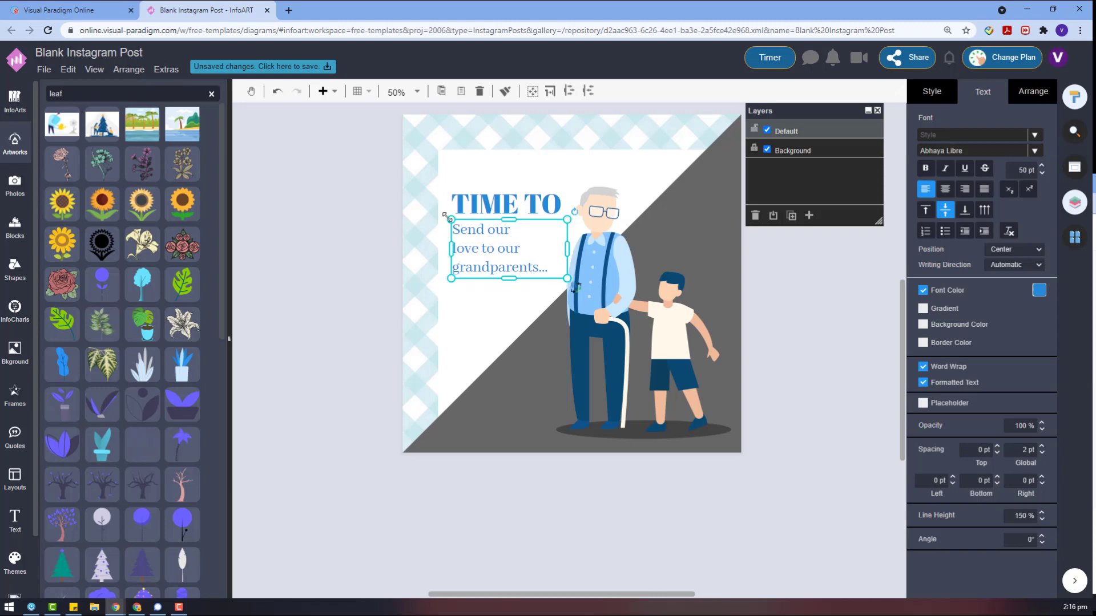
Step: Try aligning the left edges of the title and tagline boxes
left_click_drag(347, 163, 644, 358)
left_click(1023, 100)
left_click(648, 472)
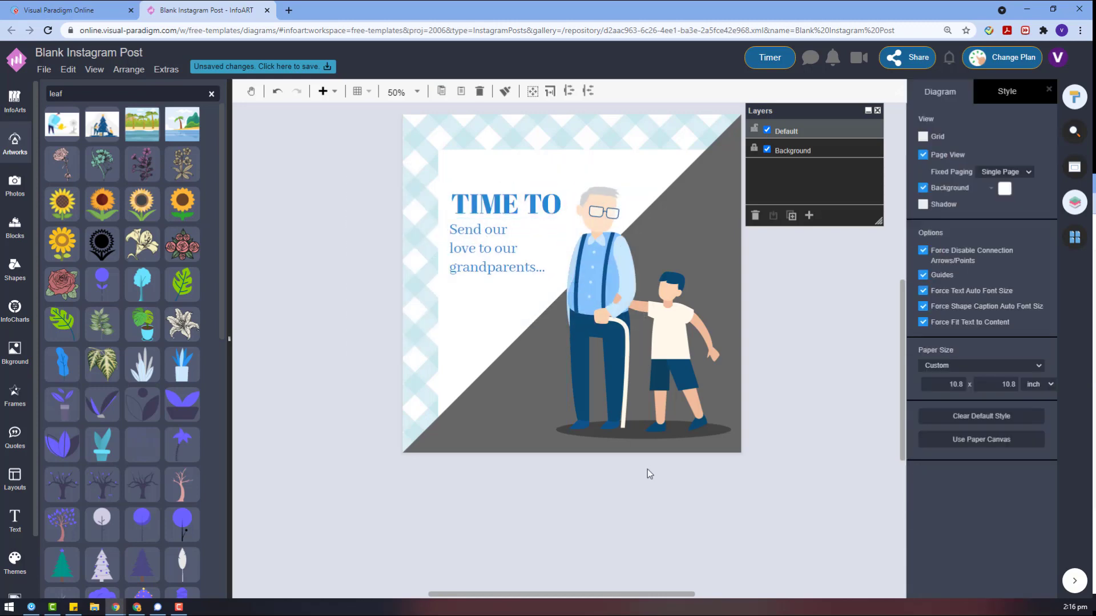
Step: Place a small and a larger green leaf artwork on the grey triangle beside the grandfather's legs
scroll(146, 159, "down", 4)
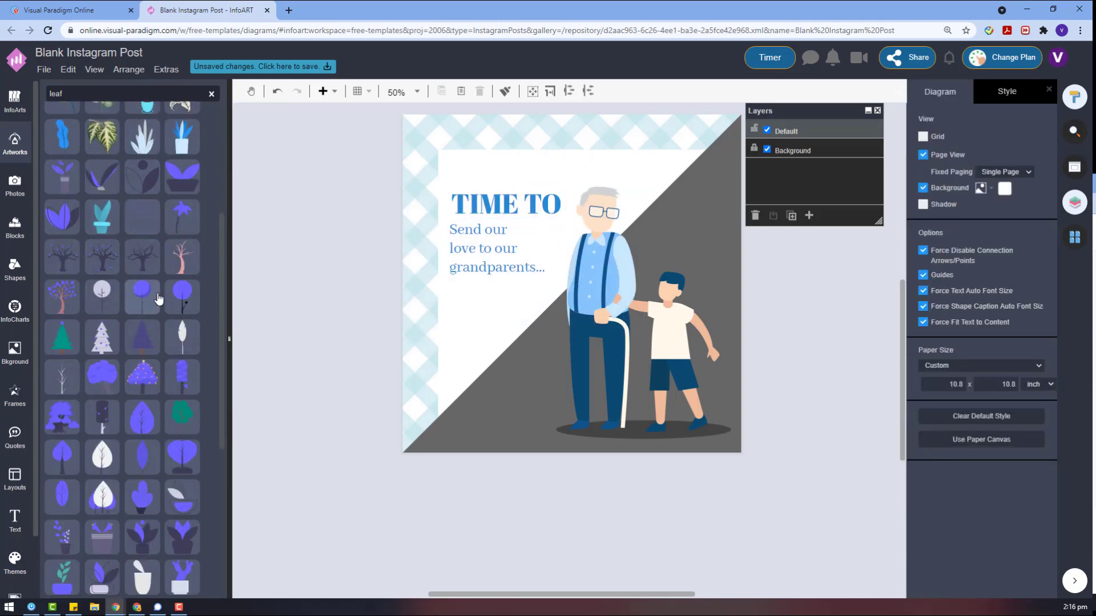
scroll(121, 277, "up", 3)
left_click_drag(155, 262, 562, 424)
left_click(586, 482)
left_click_drag(67, 267, 666, 451)
left_click_drag(588, 456, 560, 367)
left_click(621, 491)
left_click(631, 454)
key("Delete")
left_click_drag(535, 398, 514, 412)
left_click(564, 384)
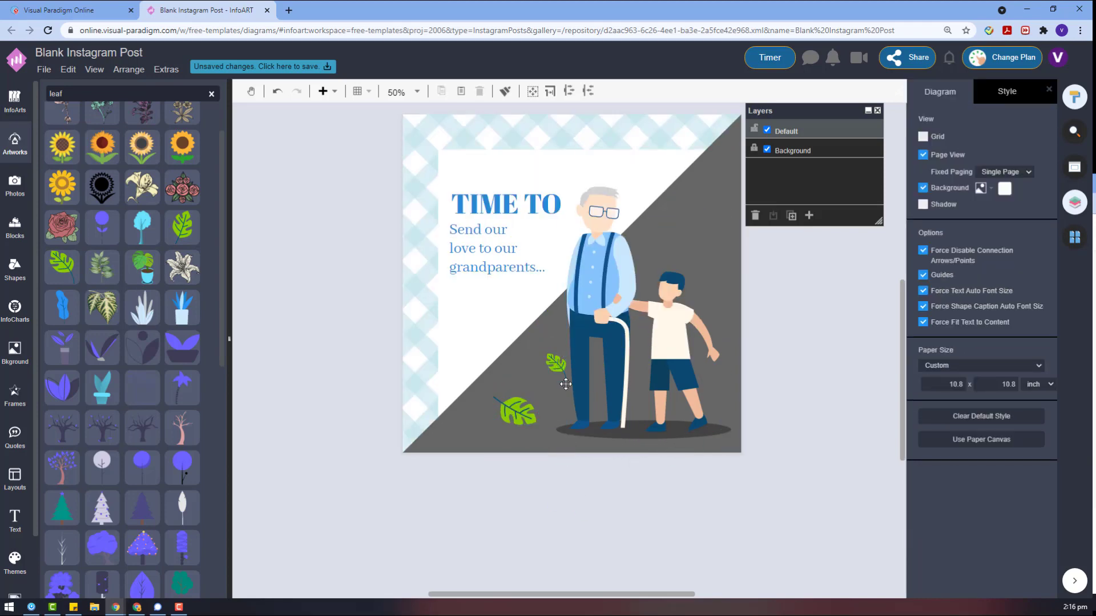
Step: Try placing a copy of the small leaf above the large leaf
left_click(561, 366)
key("ctrl+c")
key("ctrl+v")
left_click_drag(639, 506, 503, 382)
left_click(556, 487)
left_click(507, 380)
mouse_move(520, 412)
left_mouse_down()
mouse_move(483, 404)
mouse_move(532, 434)
mouse_move(511, 428)
left_mouse_up()
left_click(583, 461)
Step: Delete the copied leaf above the large leaf
left_click(556, 368)
left_click(496, 377)
left_click(503, 376)
key("Delete")
left_click(584, 481)
Step: Widen the shadow ellipse to about 704 pt by 54 pt so it extends under the large leaf
left_click(577, 425)
left_click(633, 436)
left_click(565, 457)
left_click(633, 436)
left_click_drag(621, 443, 620, 436)
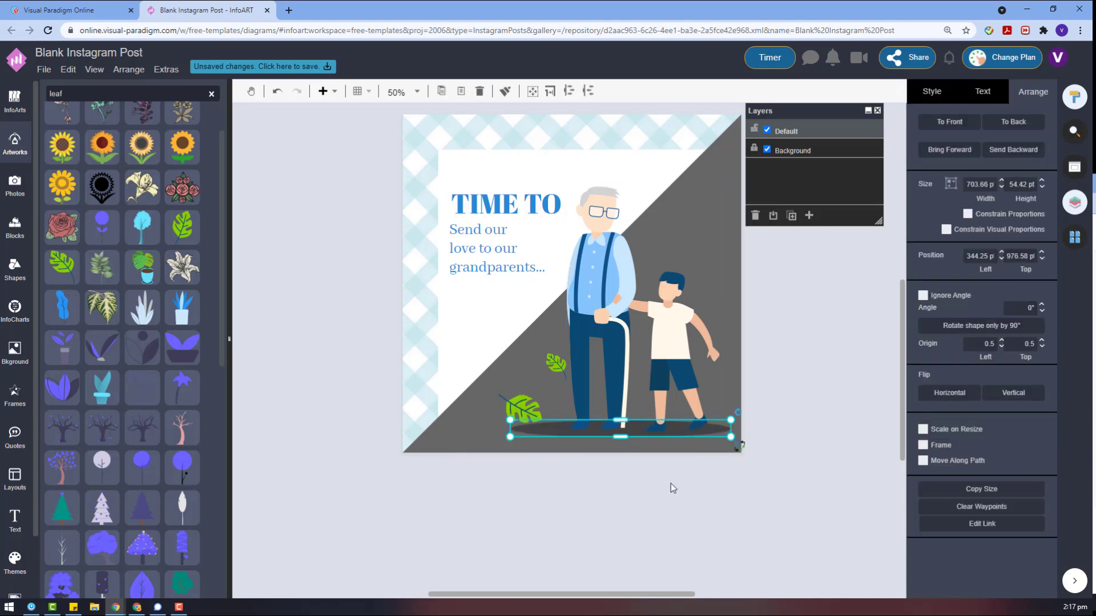
left_click(688, 495)
Step: Nudge the small and large leaves slightly to the left
left_click_drag(558, 369, 552, 368)
left_click(539, 390)
left_click_drag(520, 418, 513, 419)
left_click(654, 534)
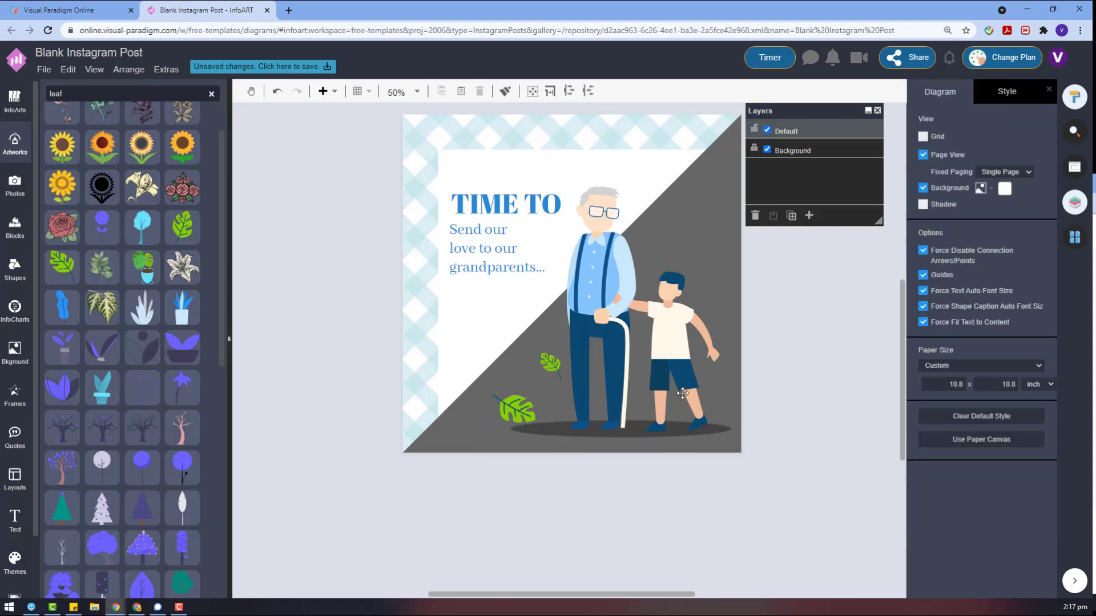
Step: Nudge the tagline slightly right to line up with the "TIME TO" lettering
left_click(508, 220)
left_click_drag(503, 230, 507, 231)
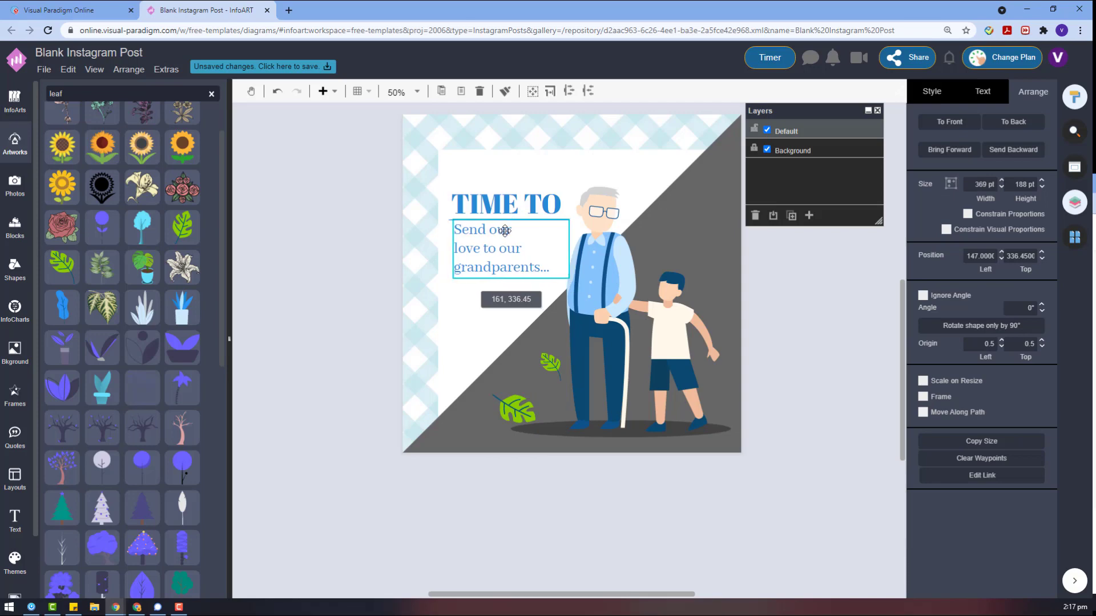
left_click(379, 224)
left_click_drag(357, 179, 612, 324)
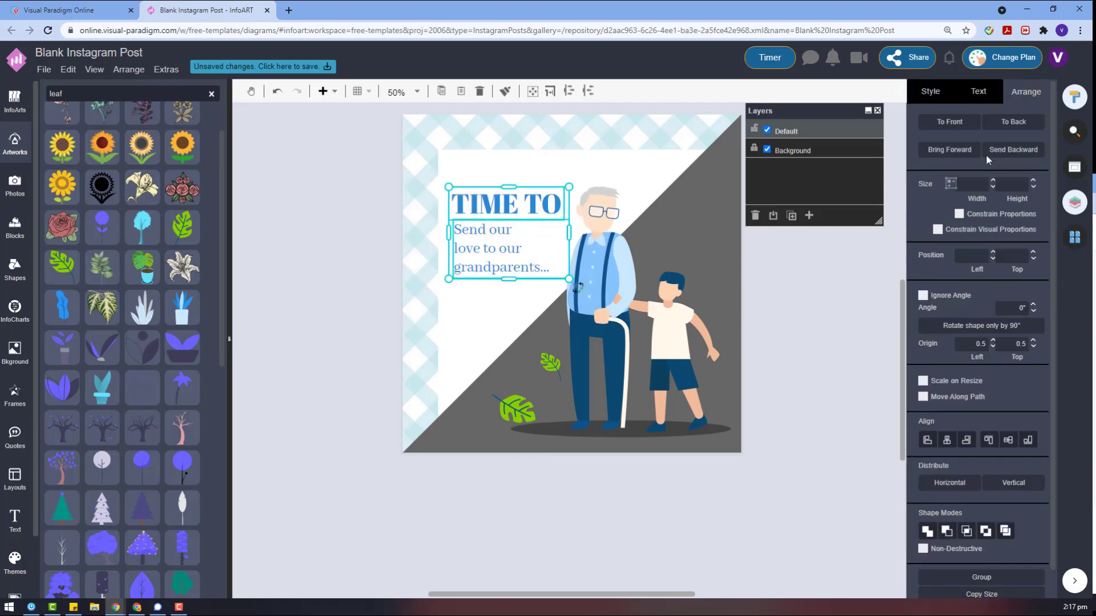
left_click(799, 267)
Step: Rename the design file as "Send Love To Grandparents Instagram Post"
left_click(114, 52)
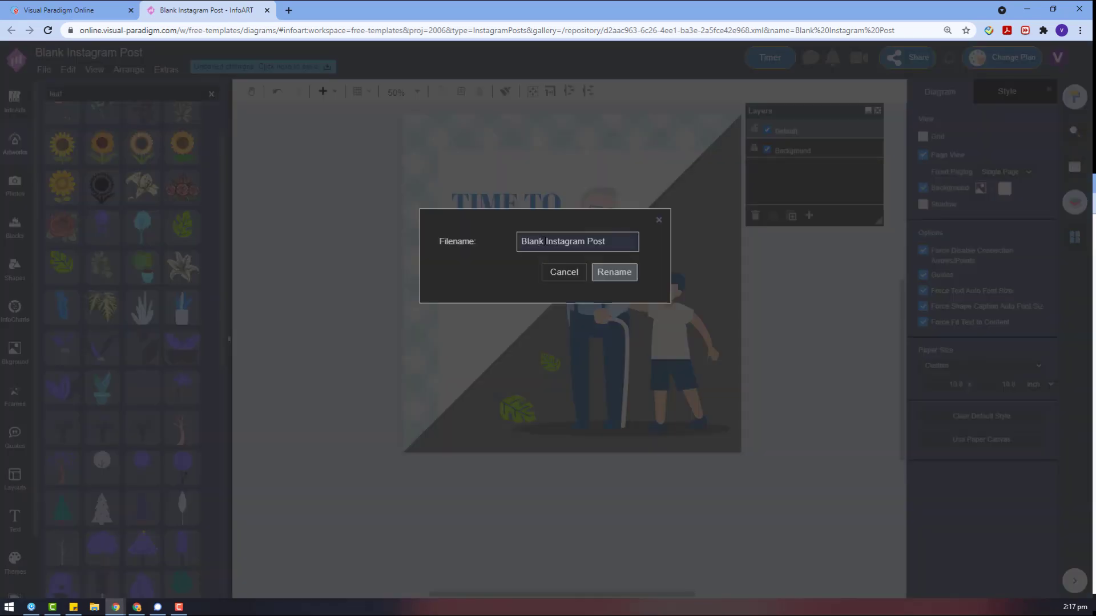
double_click(544, 241)
type("Send Love To")
type("arents")
left_click(615, 273)
Step: Save the renamed Instagram post design
left_click(44, 69)
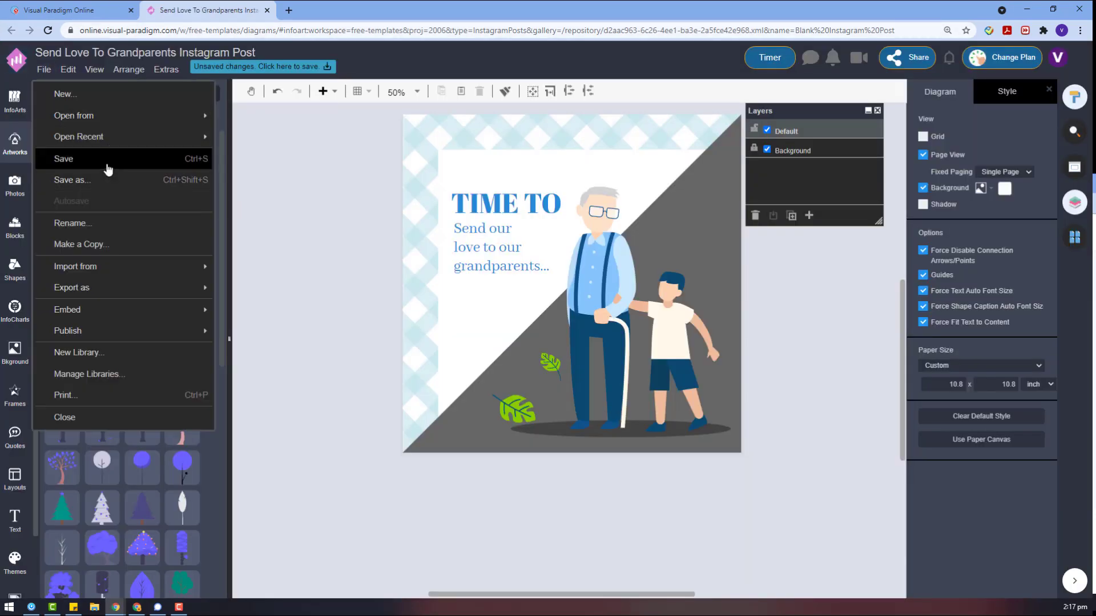
left_click(51, 157)
left_click(465, 284)
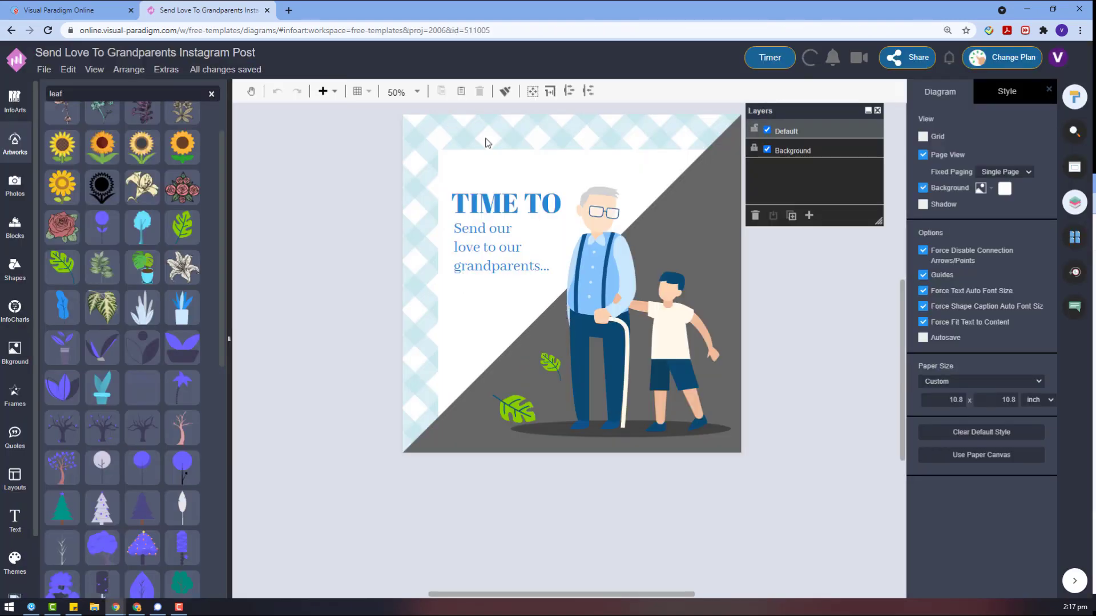
Step: Export the design as a JPEG image under its current file name and download it
left_click(44, 69)
mouse_move(85, 283)
left_click(246, 309)
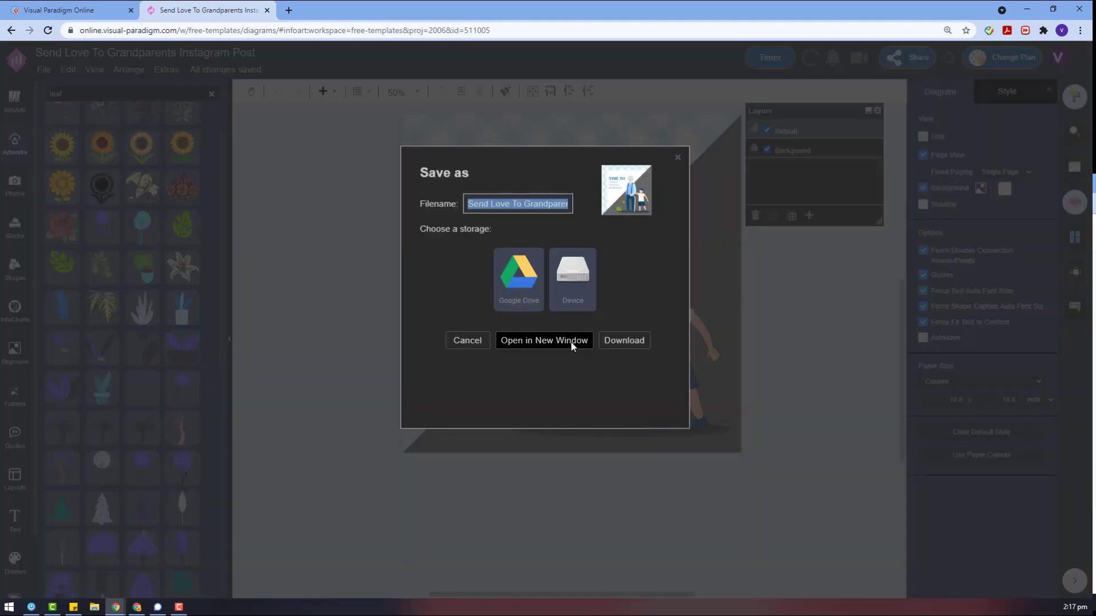
left_click(624, 340)
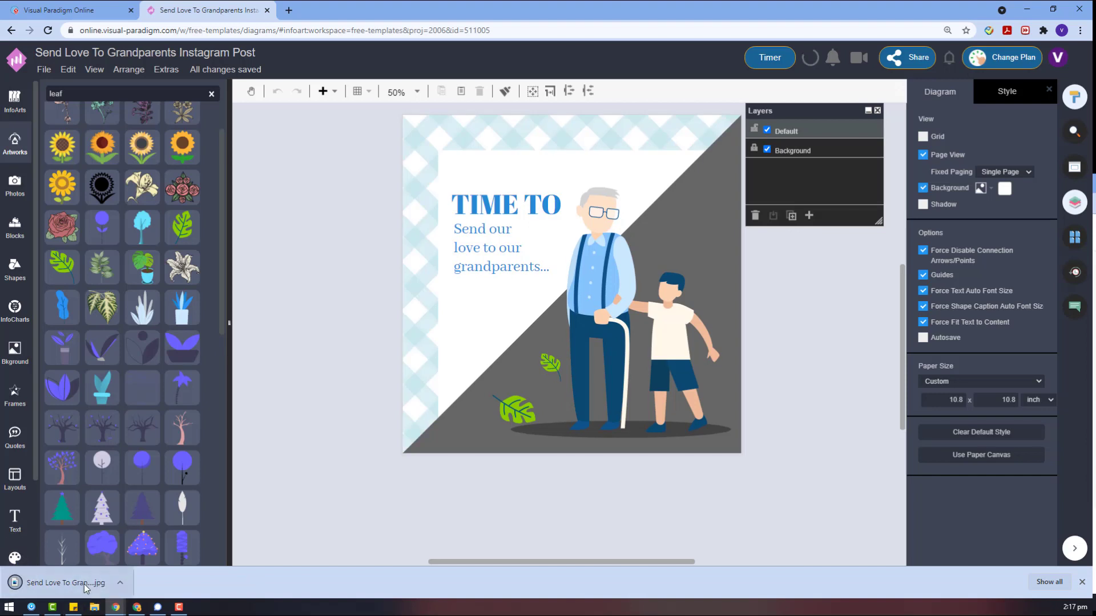
Step: Try a bright blue fill (#258ad6) on the grey triangle behind the grandfather and boy
left_click(617, 271)
left_click(735, 218)
left_click(942, 98)
left_click(1031, 179)
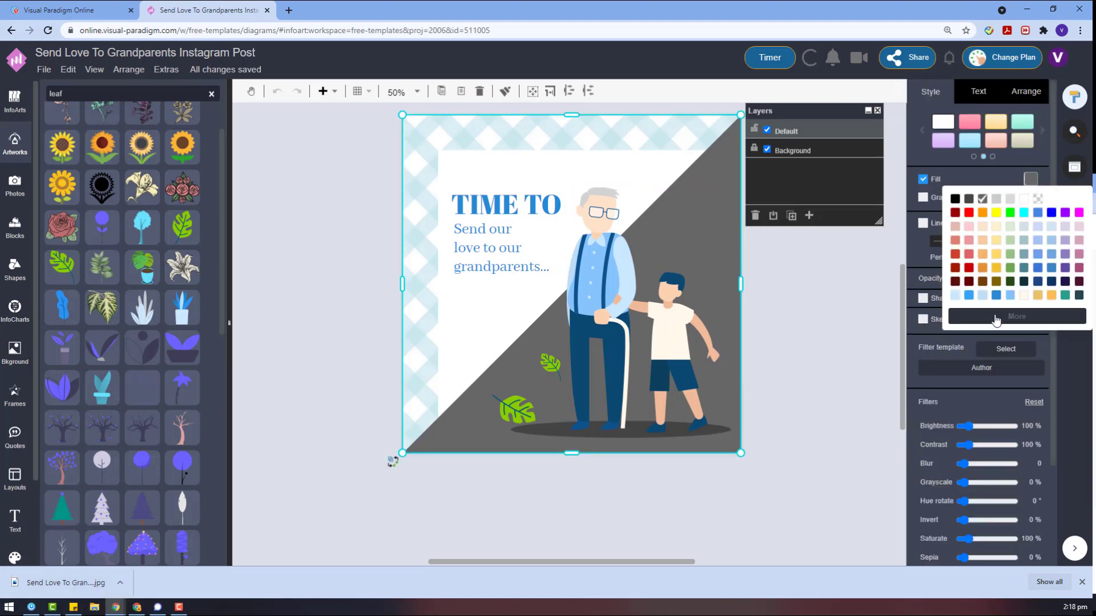
left_click(996, 296)
Step: Try a custom muted blue-grey fill (#859eb1) on the background triangle
left_click(1030, 179)
left_click(1017, 317)
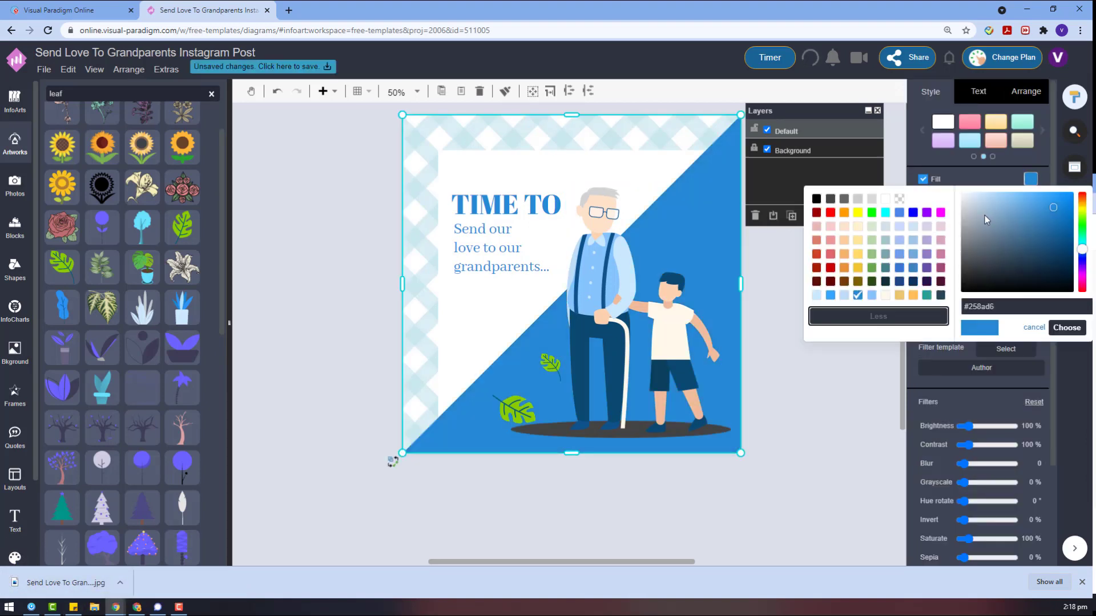
left_click(1066, 327)
left_click(832, 320)
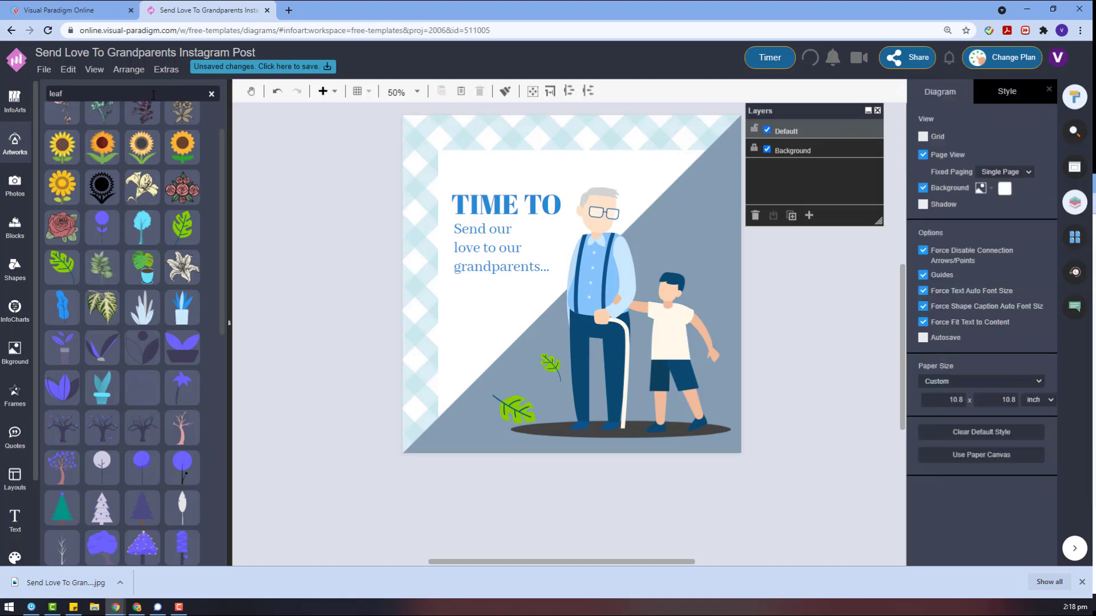
Step: Try a lighter, pale blue-grey custom fill on the background triangle
left_click(718, 236)
left_click(720, 161)
left_click(1030, 178)
left_click(1017, 316)
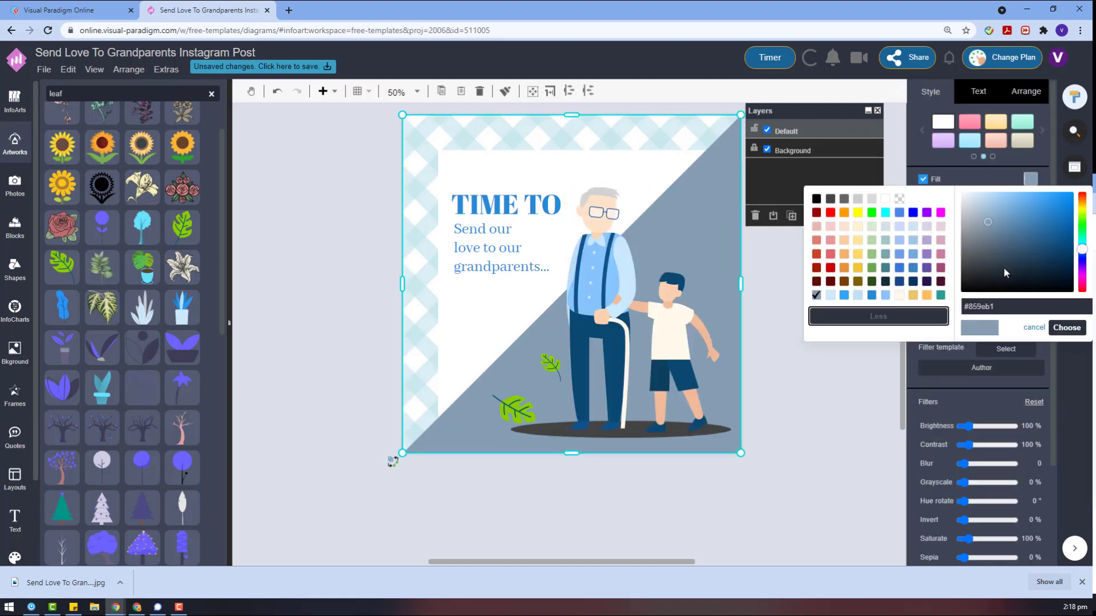
left_click(984, 217)
left_click(1067, 327)
Step: Set the background triangle's fill to a custom dark slate grey
left_click(1030, 179)
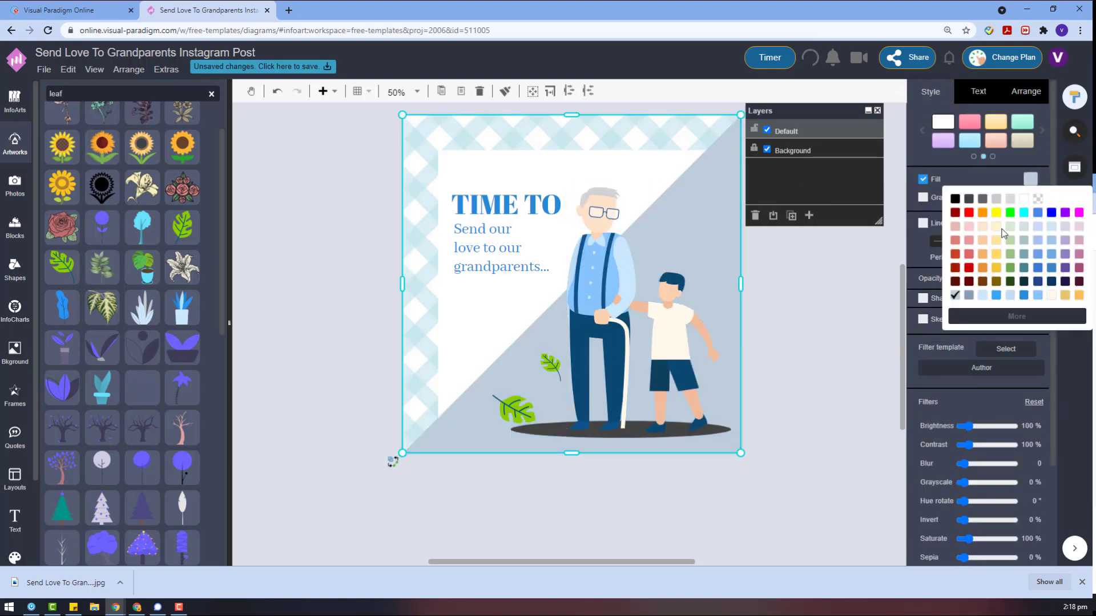
left_click(1016, 316)
left_click(980, 235)
left_click(1066, 327)
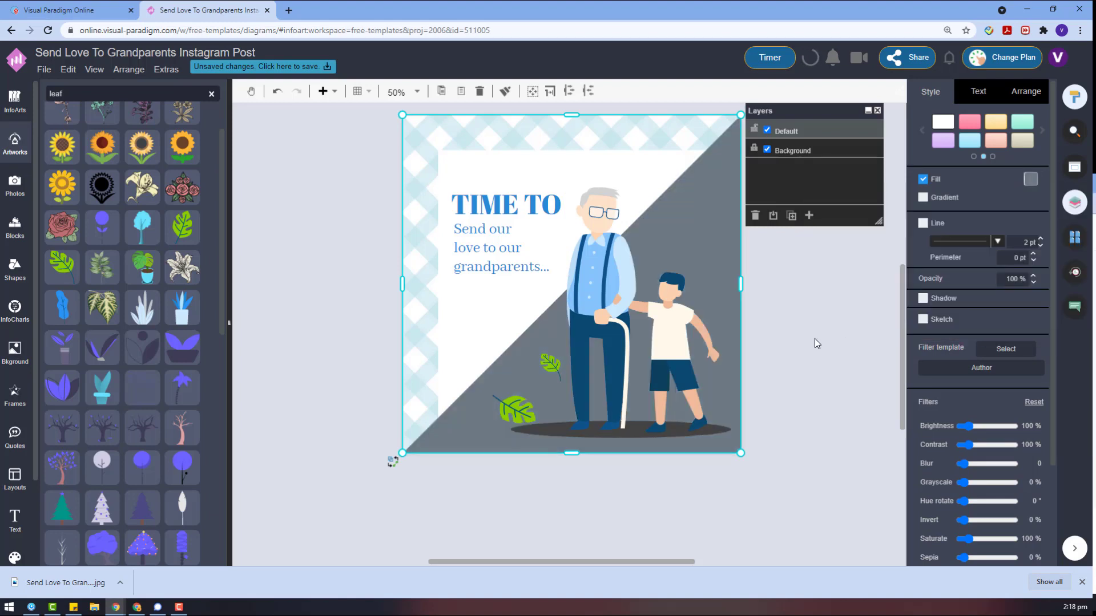
left_click(816, 343)
left_click(628, 435)
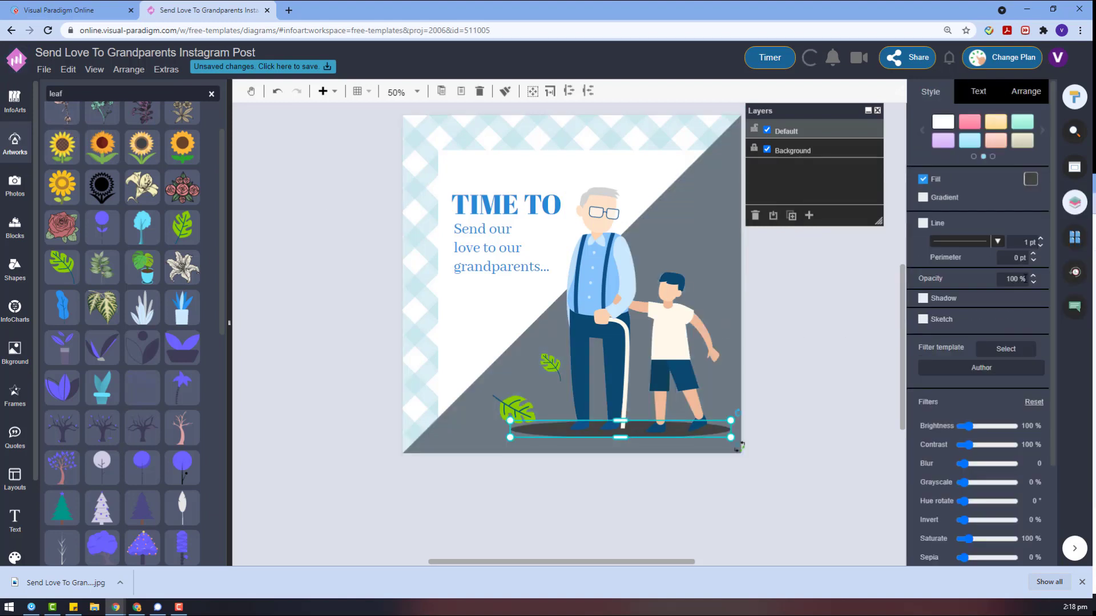
left_click(430, 484)
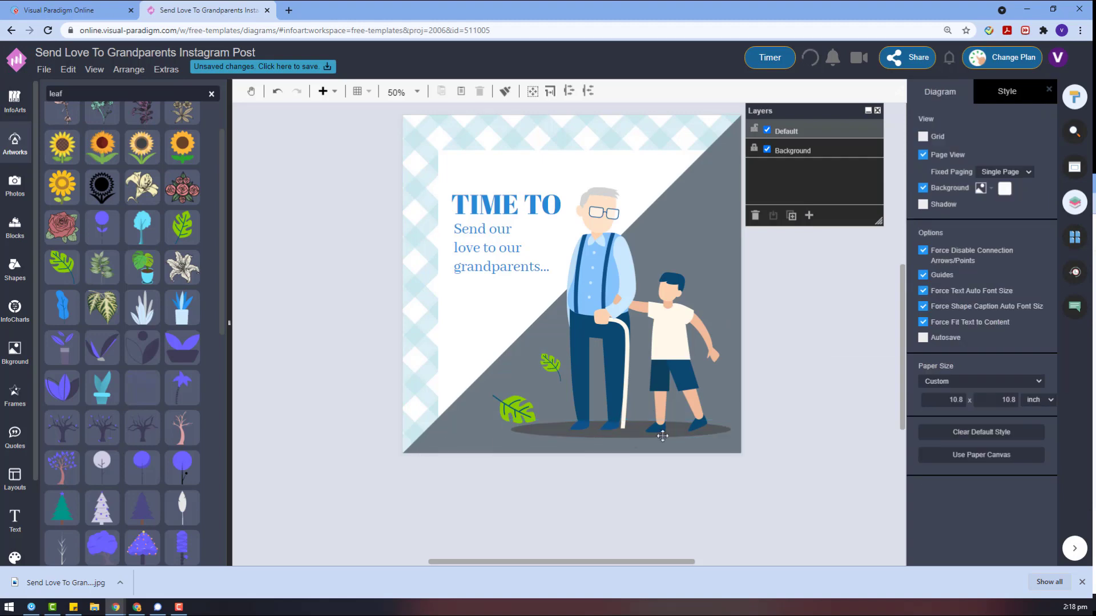
Step: Save the recoloured design and download it as a new JPEG image
left_click(44, 69)
left_click(95, 166)
left_click(44, 71)
mouse_move(140, 289)
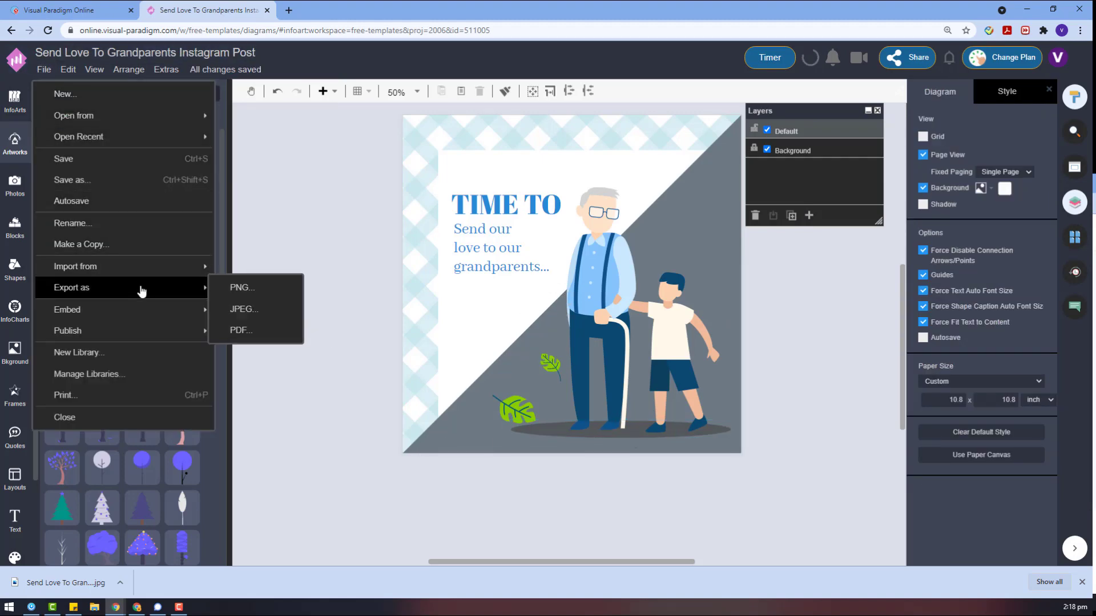
left_click(240, 310)
left_click(581, 325)
left_click(573, 326)
left_click(624, 326)
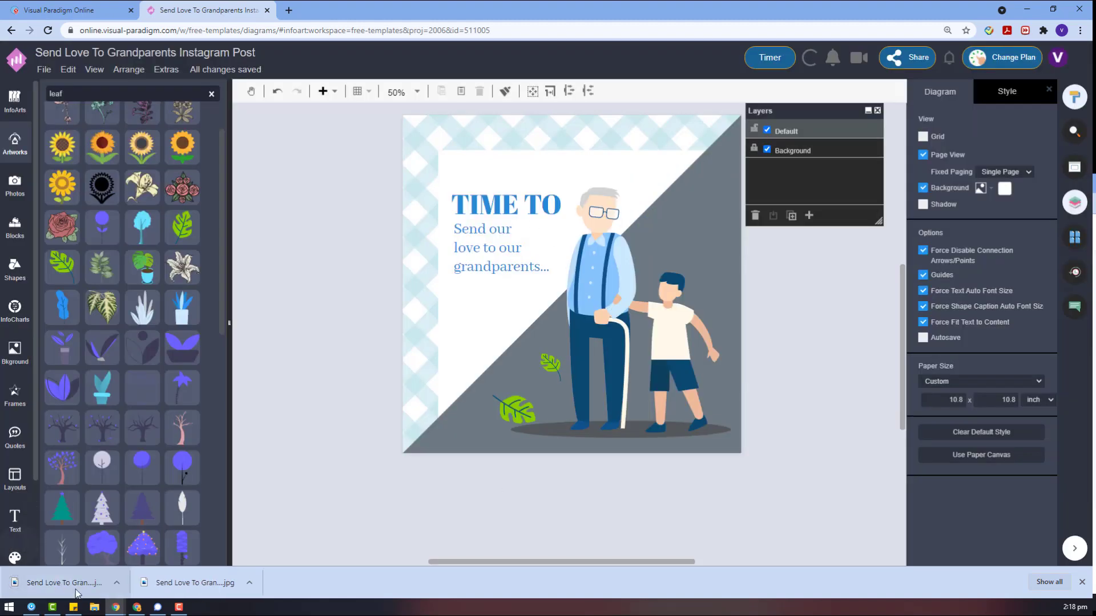